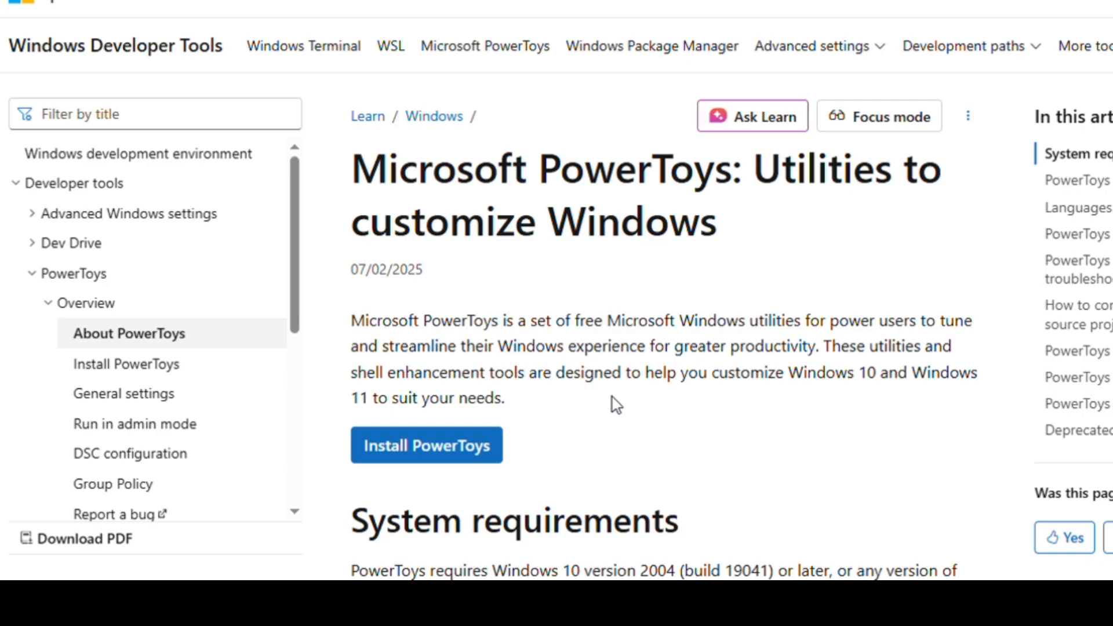
scroll(622, 405, "down", 3)
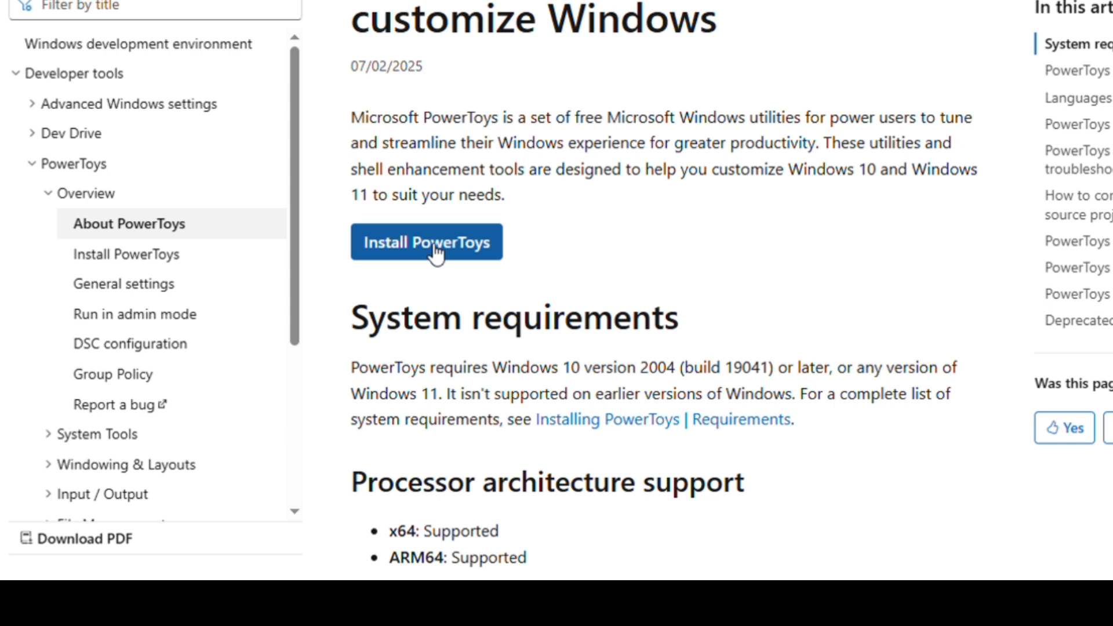
scroll(474, 309, "down", 2)
scroll(474, 310, "down", 2)
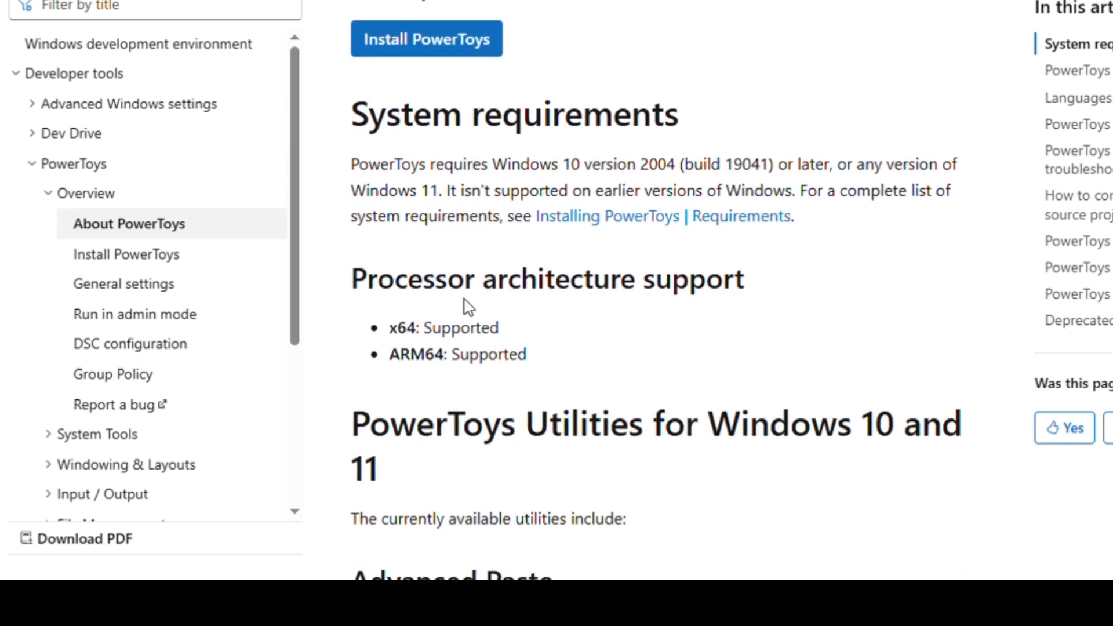
scroll(464, 301, "down", 2)
scroll(459, 272, "down", 1)
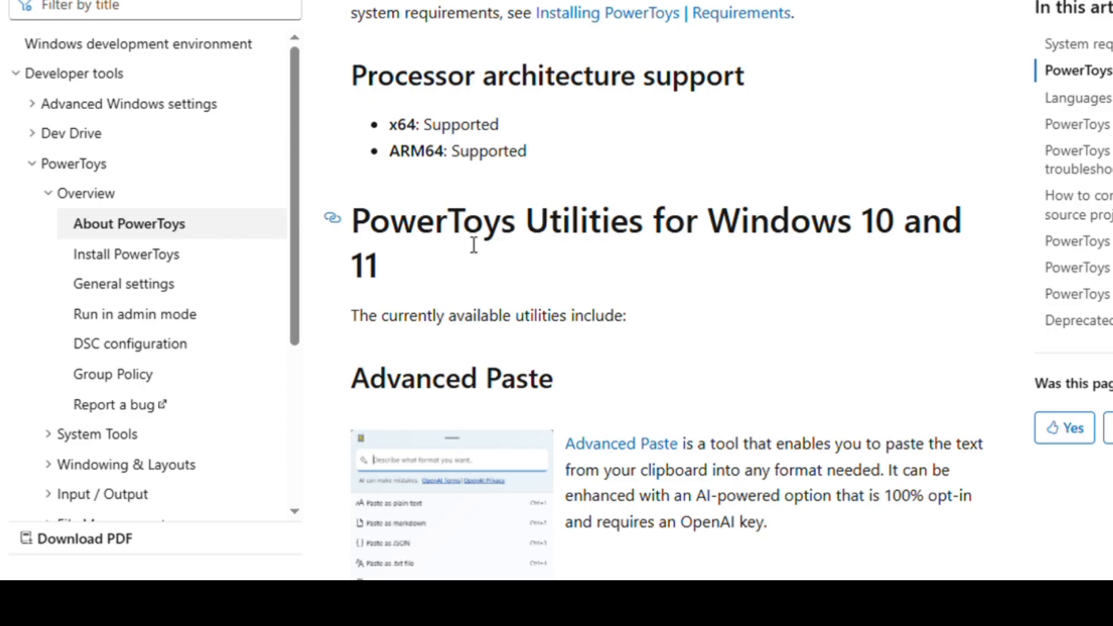
scroll(459, 247, "down", 1)
scroll(465, 237, "down", 1)
scroll(465, 237, "down", 2)
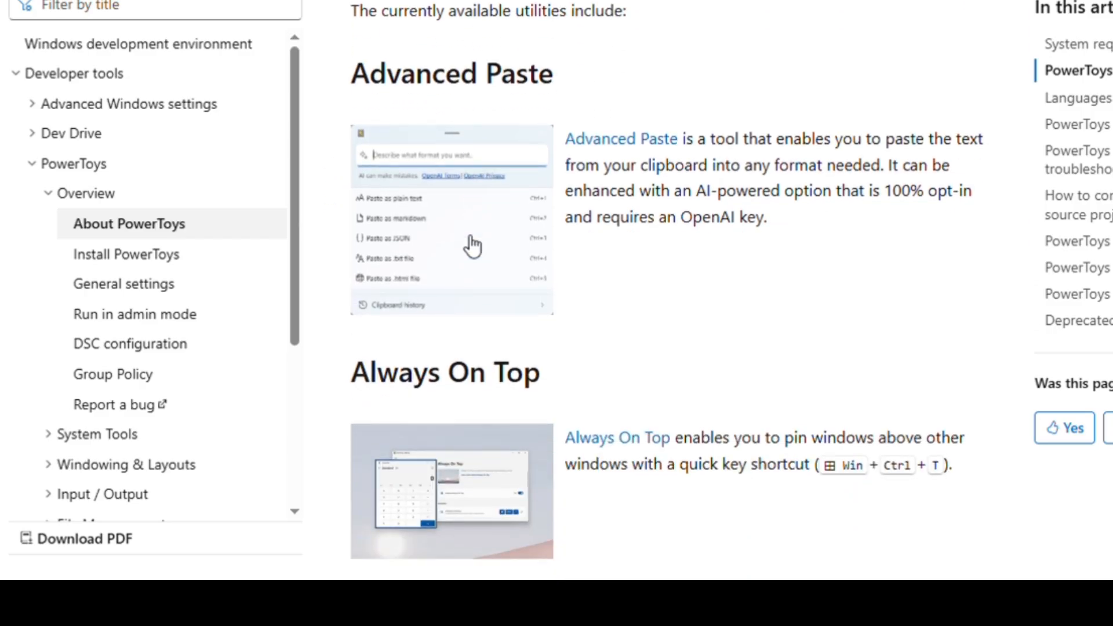
scroll(472, 244, "down", 1)
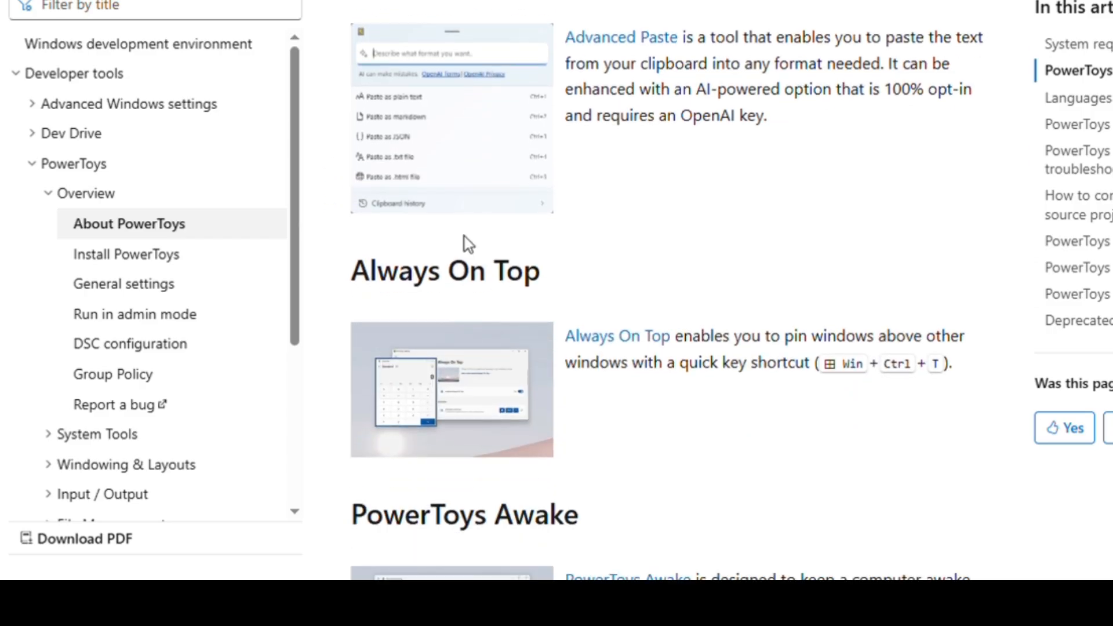
scroll(472, 243, "down", 1)
scroll(472, 244, "down", 1)
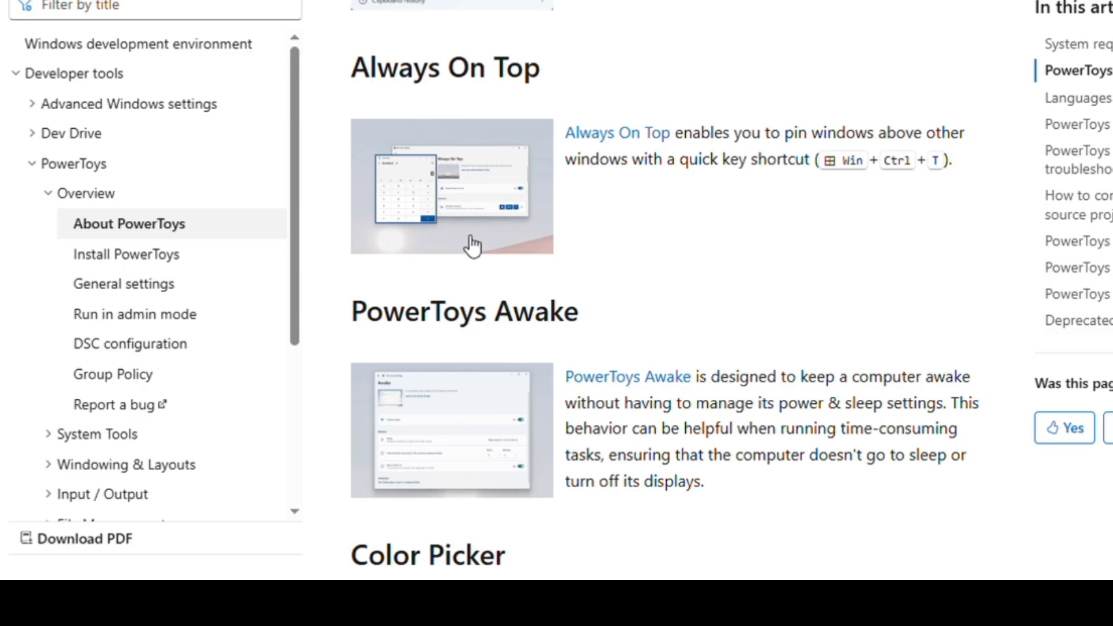
scroll(472, 244, "down", 1)
scroll(472, 244, "down", 1)
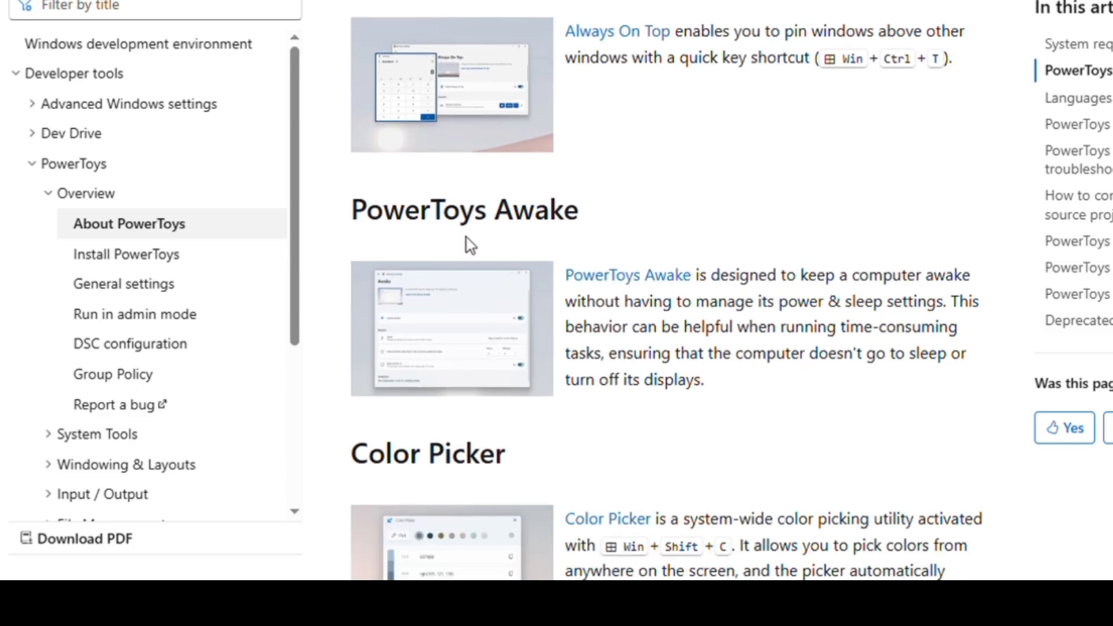
scroll(472, 245, "down", 1)
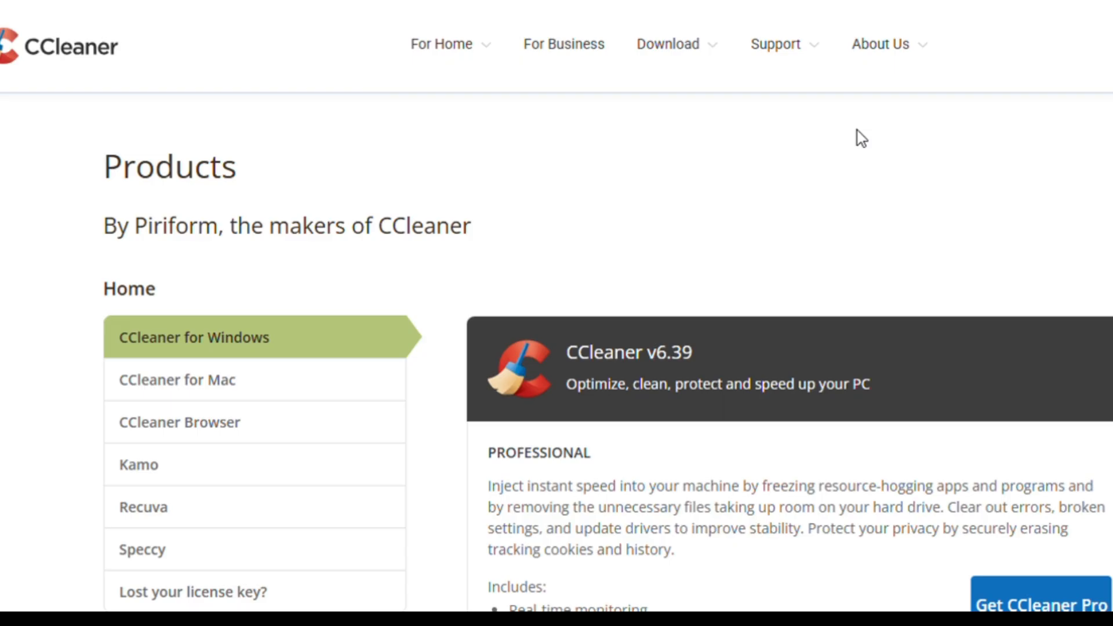
scroll(783, 174, "down", 1)
scroll(766, 184, "down", 1)
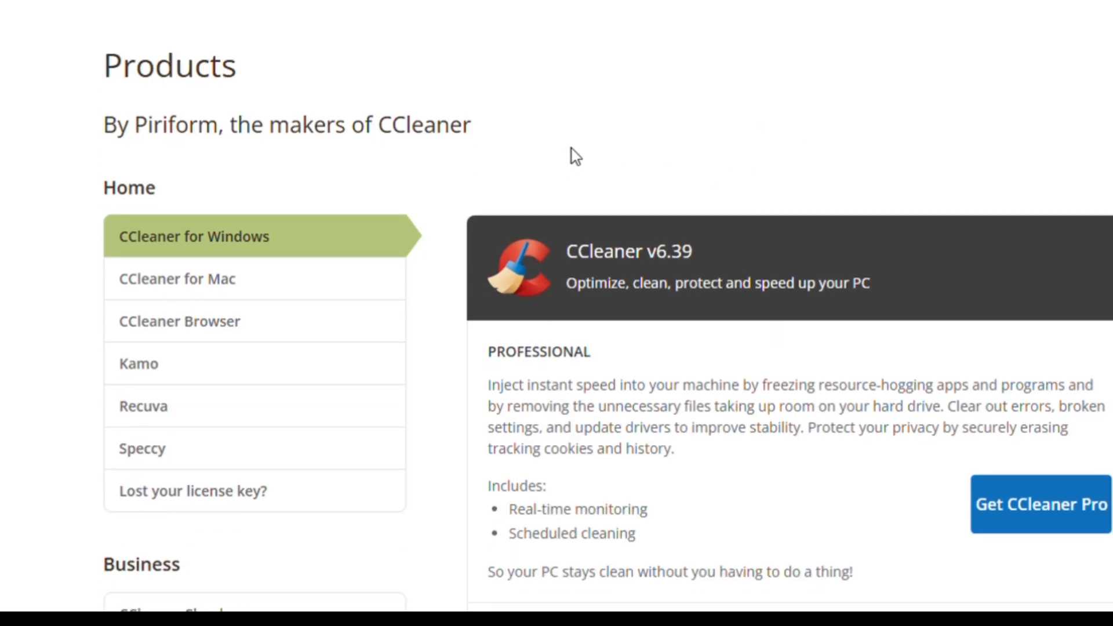
scroll(585, 138, "down", 1)
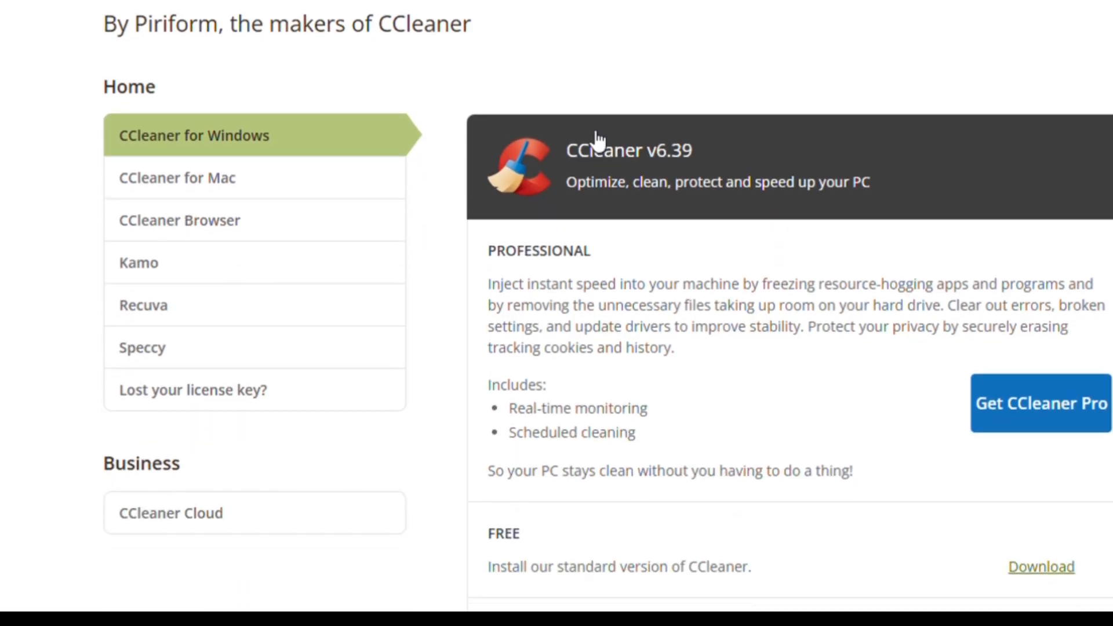
scroll(631, 95, "down", 1)
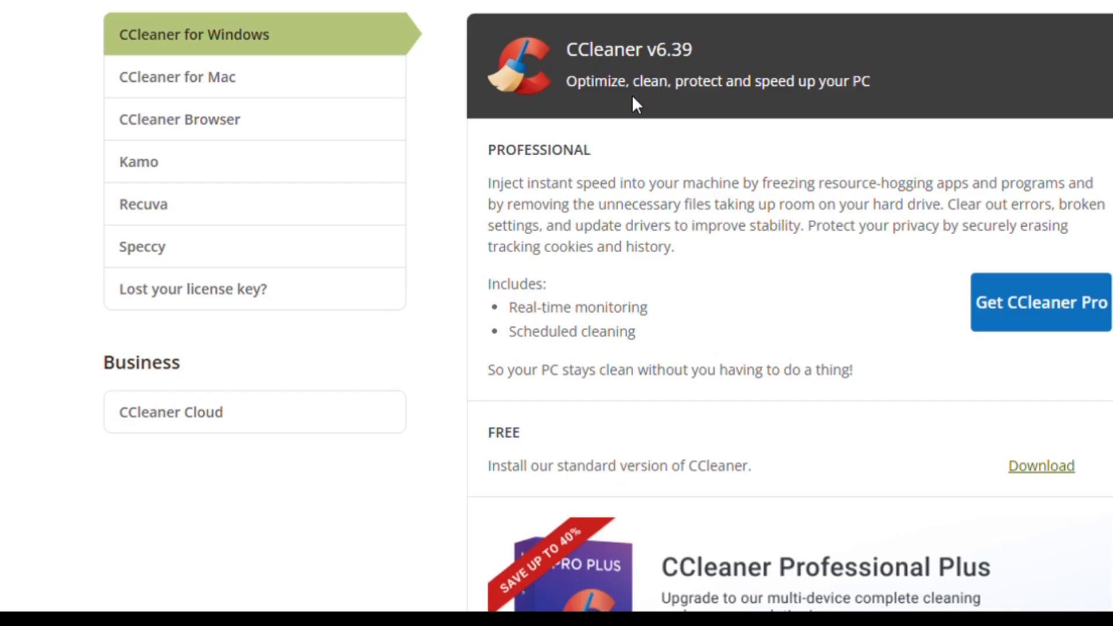
scroll(633, 95, "down", 1)
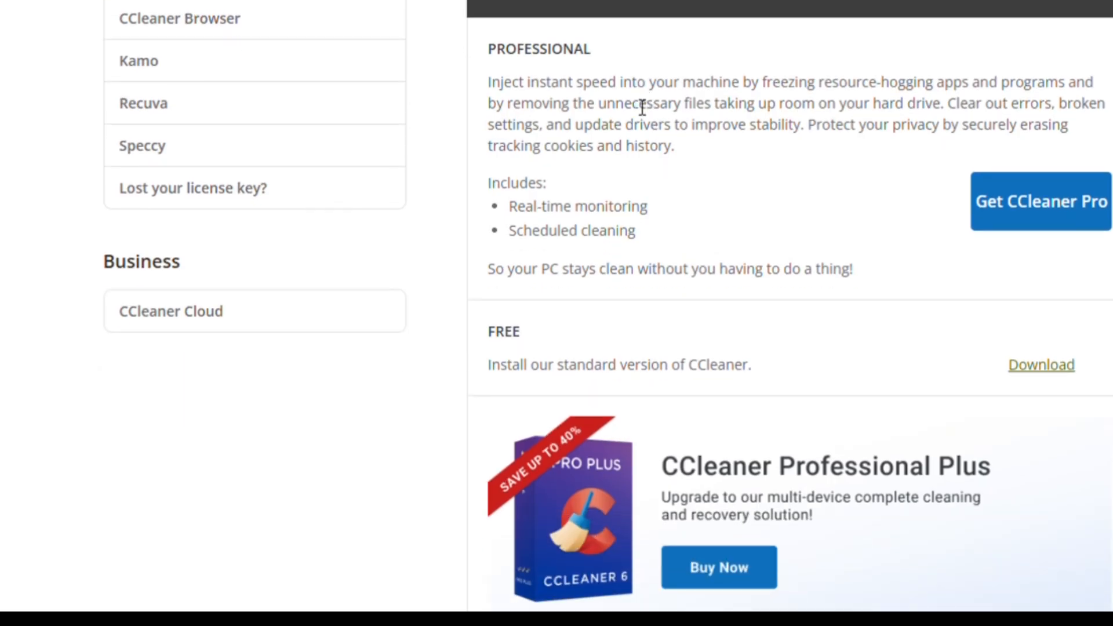
scroll(642, 107, "down", 1)
scroll(642, 107, "down", 1)
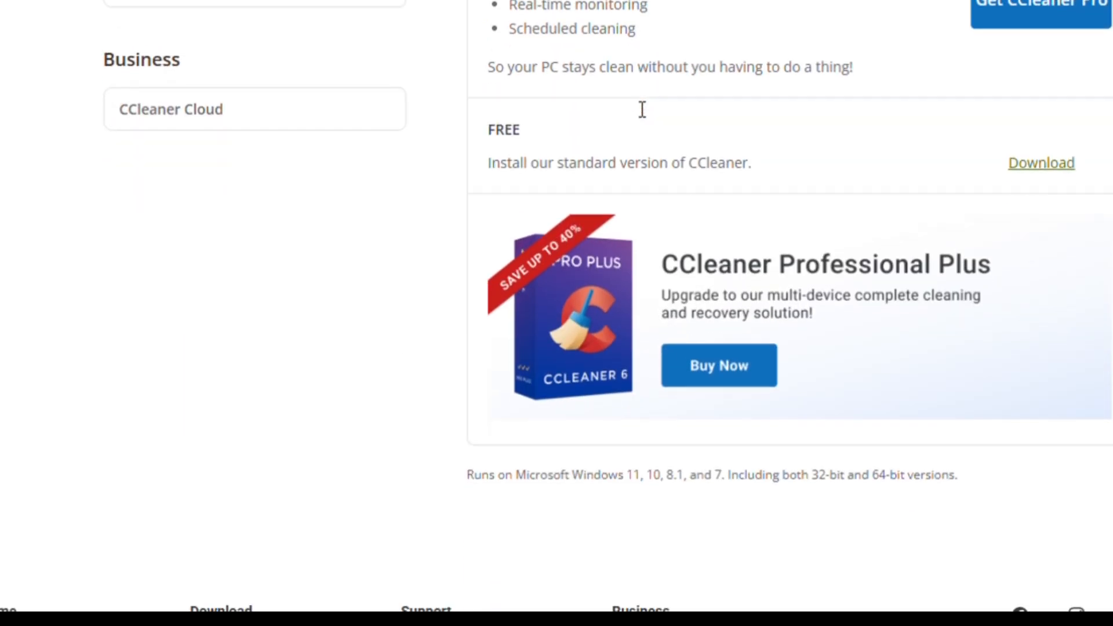
scroll(632, 102, "up", 1)
scroll(632, 101, "up", 1)
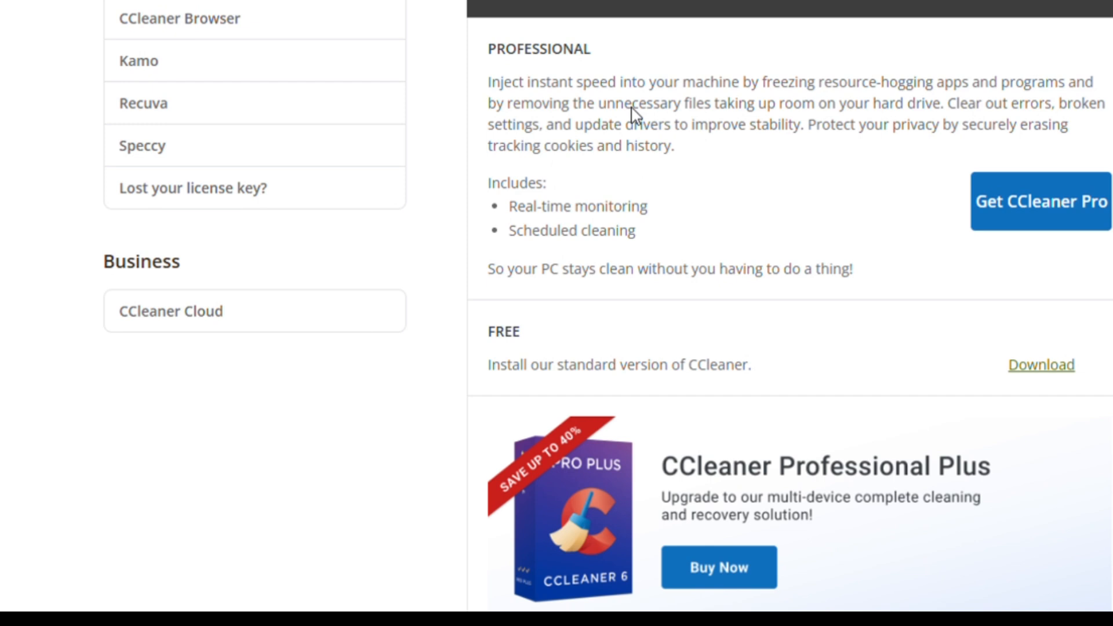
scroll(632, 101, "up", 1)
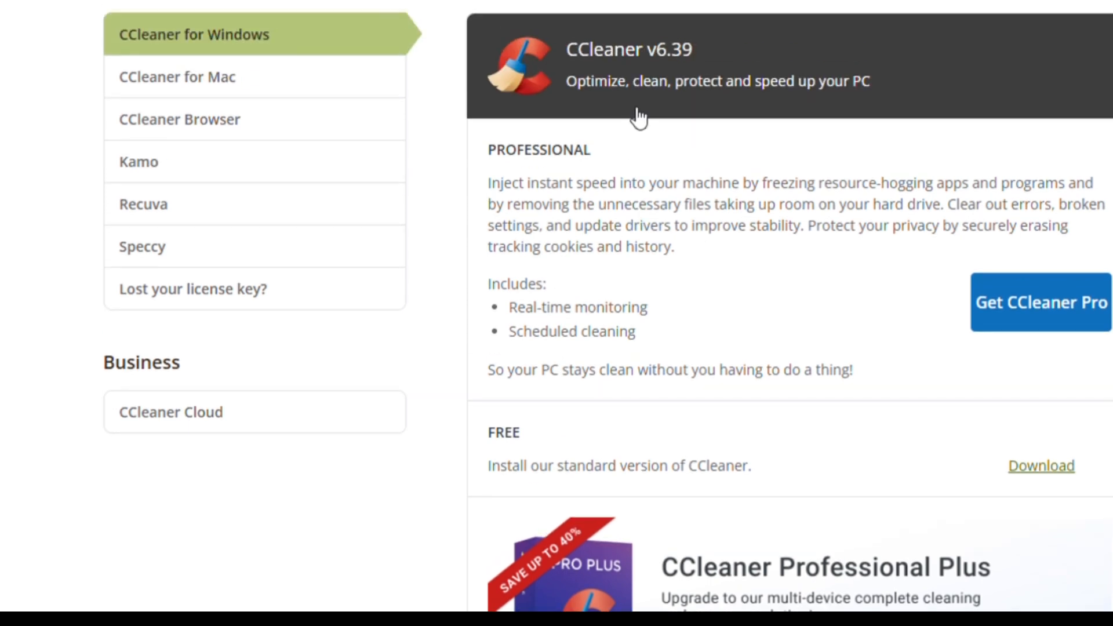
scroll(639, 116, "down", 2)
scroll(639, 115, "down", 1)
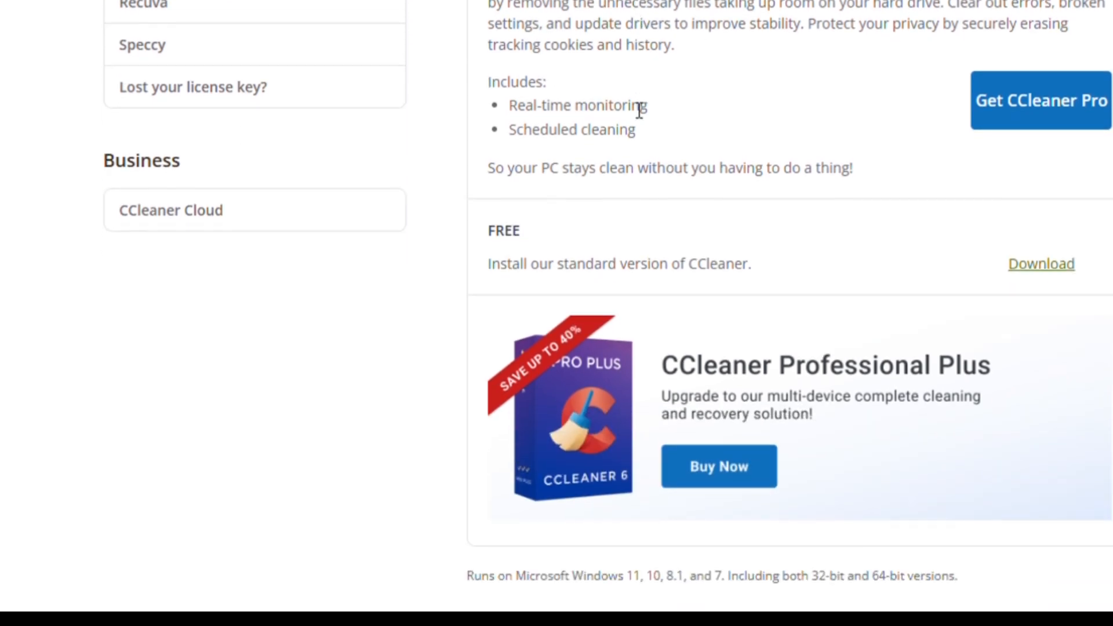
scroll(640, 116, "down", 1)
scroll(639, 109, "down", 1)
scroll(640, 109, "down", 1)
scroll(639, 108, "down", 2)
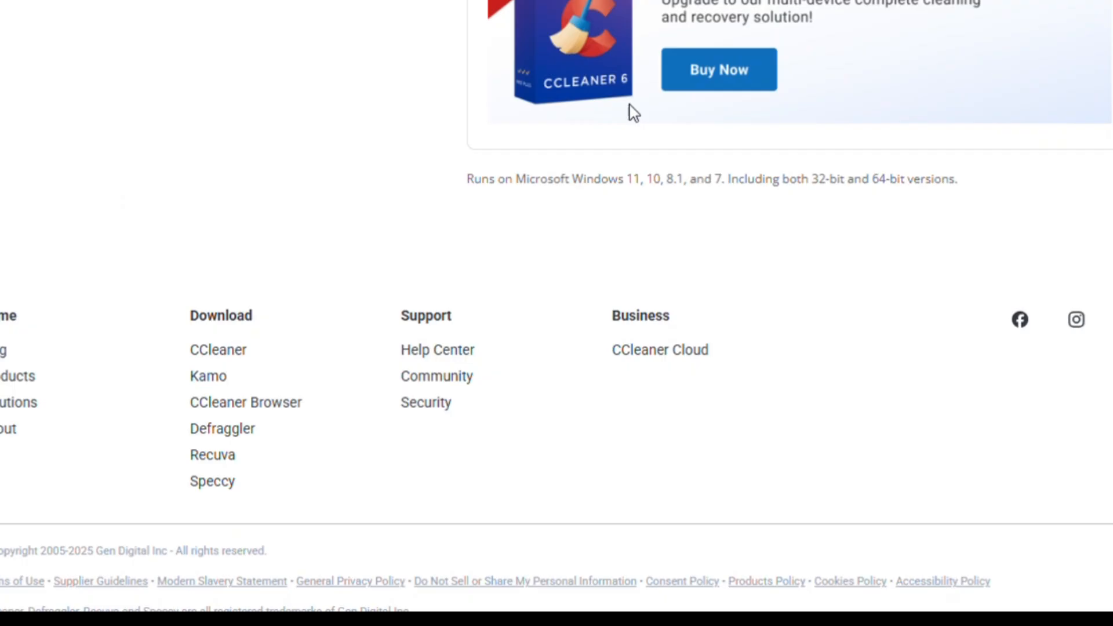
scroll(639, 112, "down", 1)
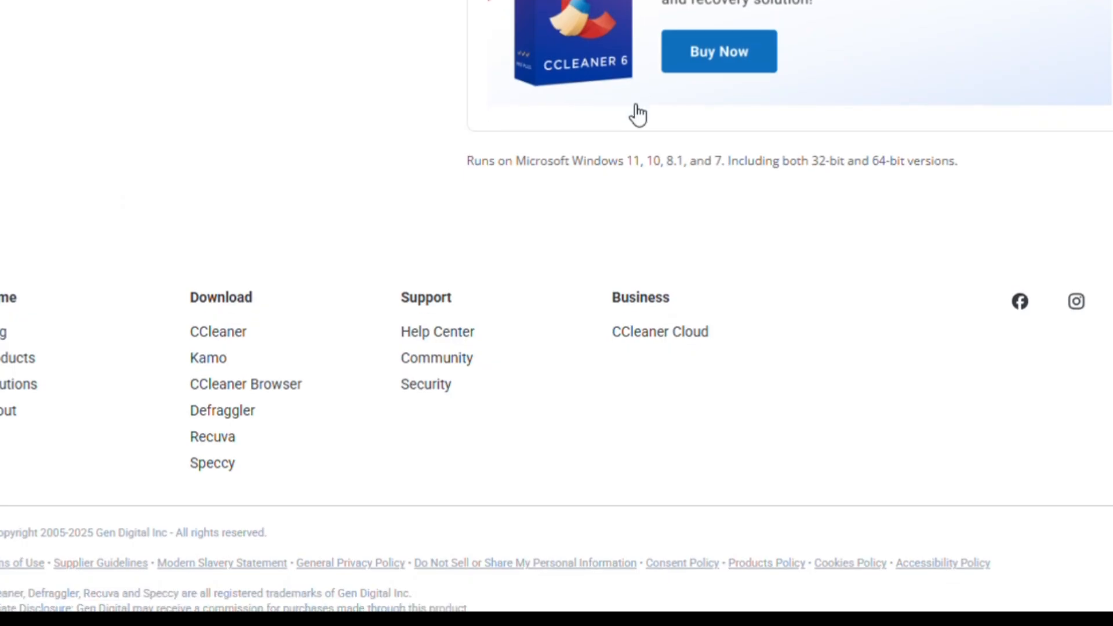
scroll(640, 111, "down", 1)
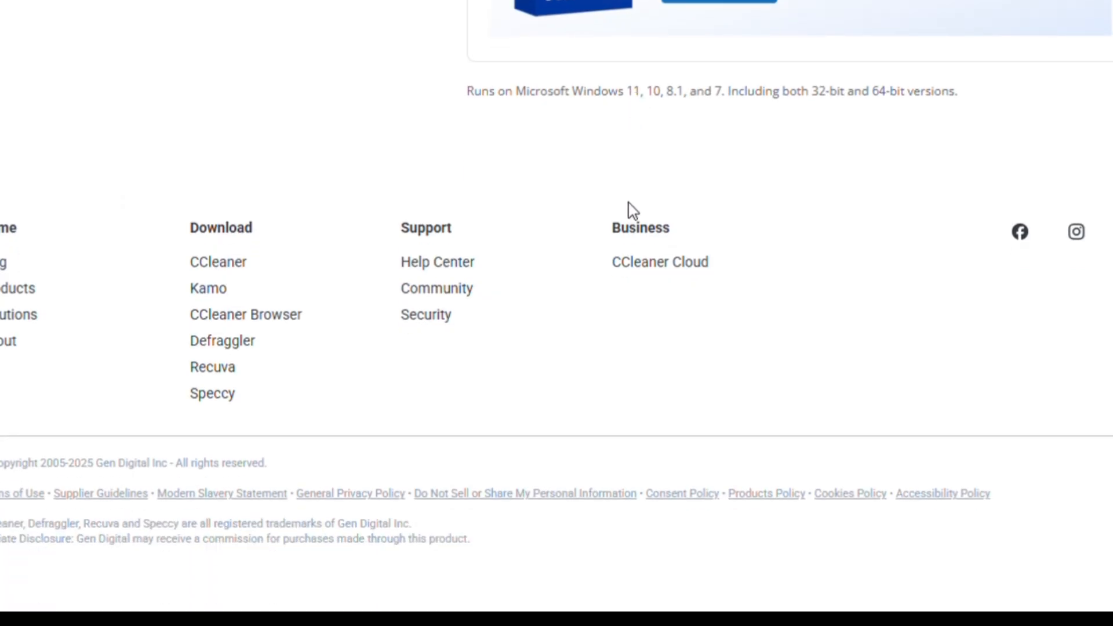
scroll(630, 210, "up", 3)
scroll(614, 157, "up", 2)
scroll(614, 156, "up", 5)
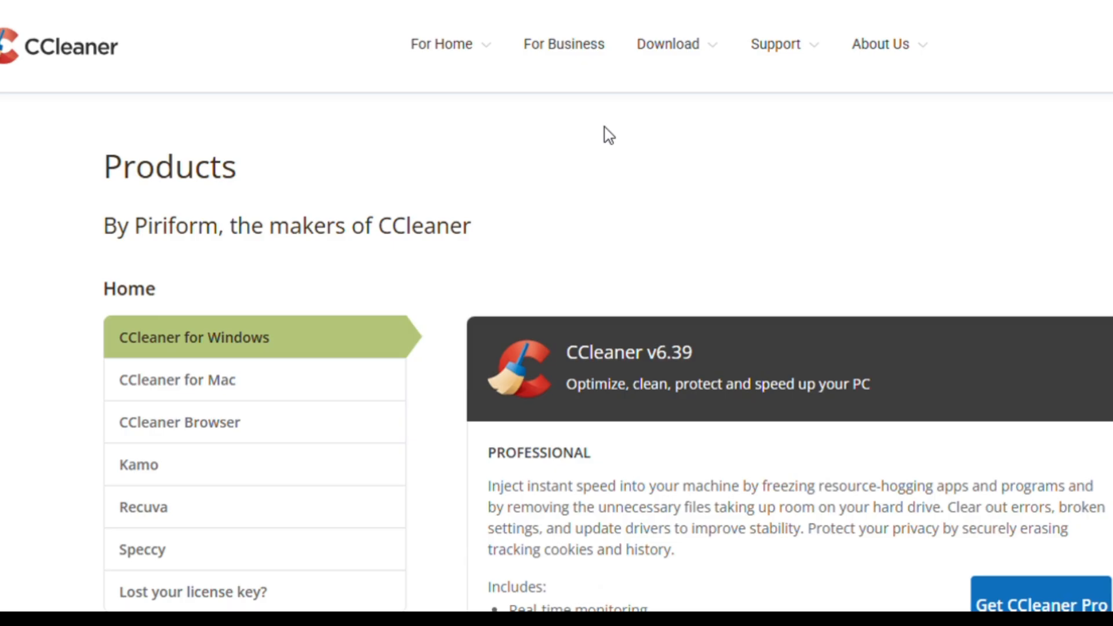
Review Revo Uninstaller Pro's feature list and Registry Cleaner section, then move to the CPUID HWMonitor page
left_click(578, 51)
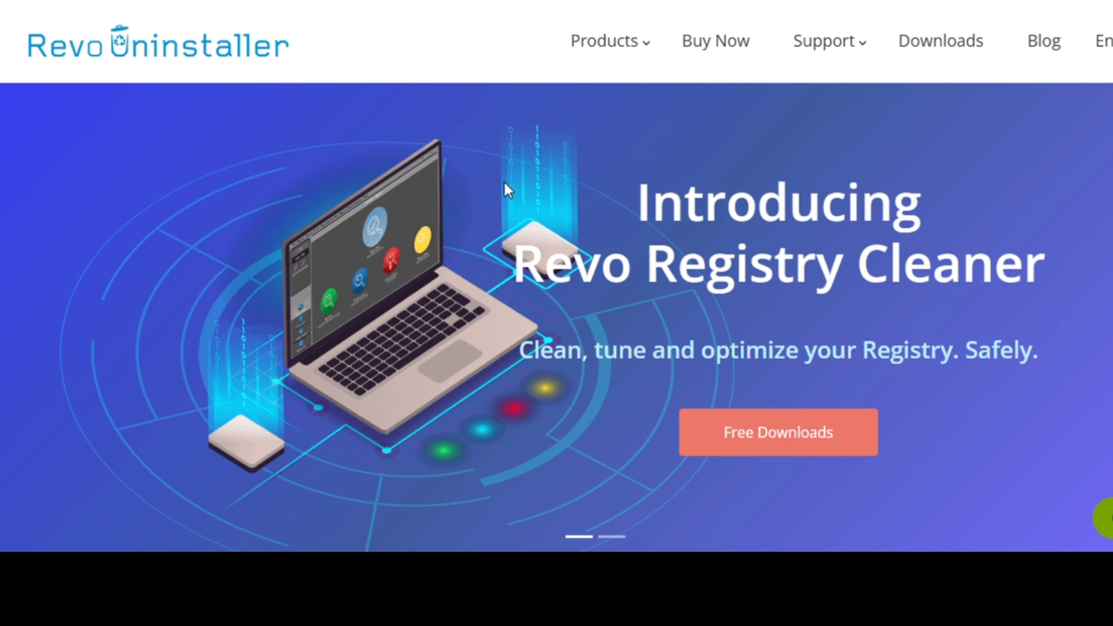
scroll(503, 180, "down", 2)
scroll(501, 150, "down", 2)
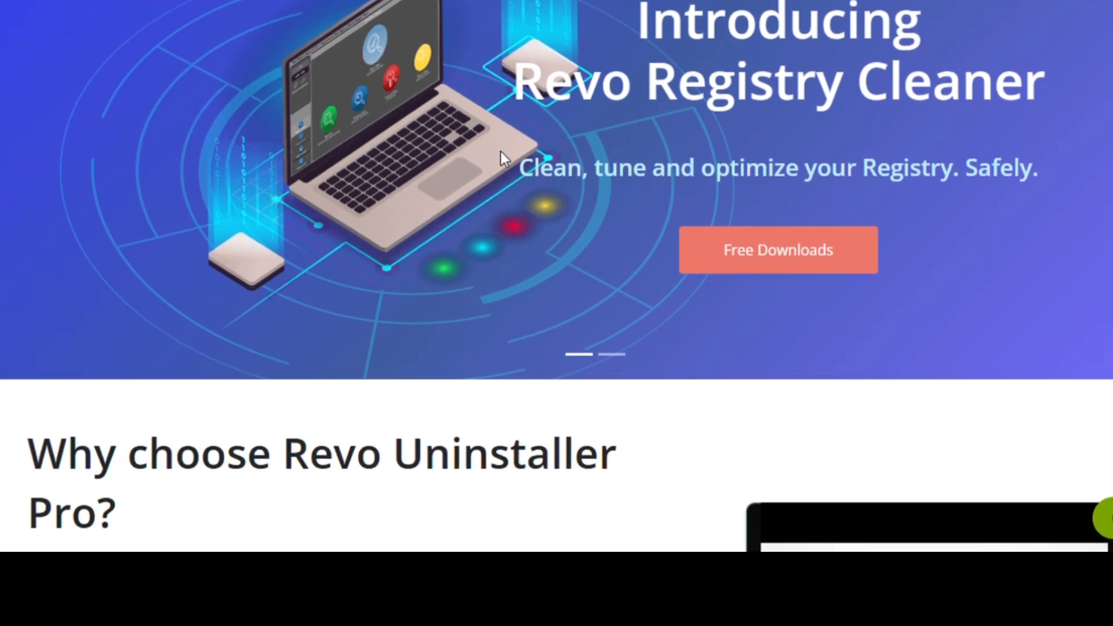
scroll(500, 147, "down", 2)
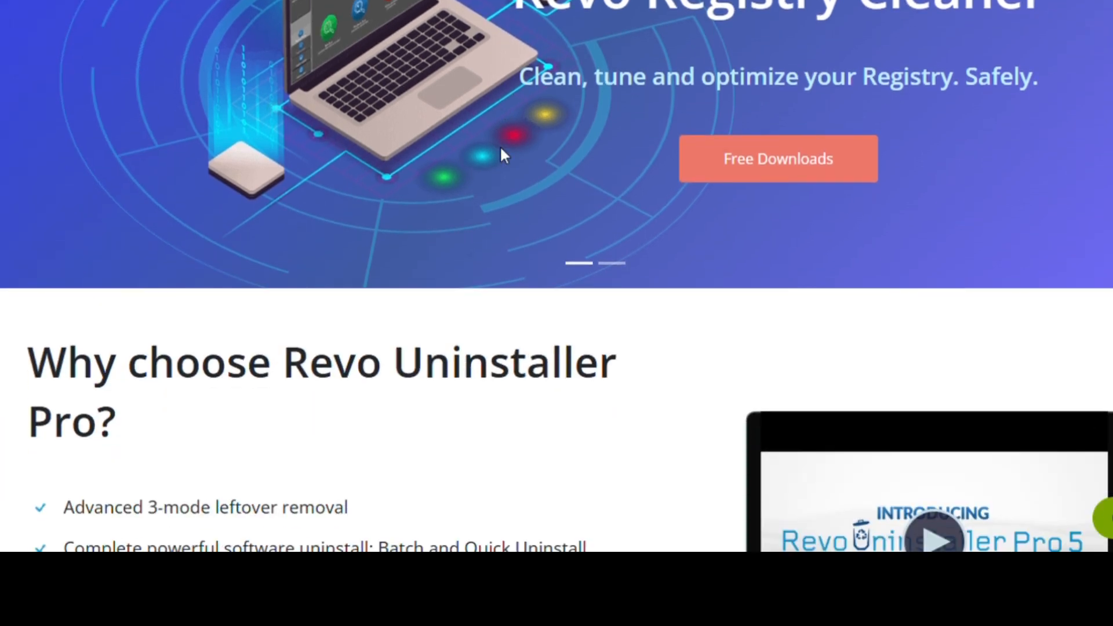
scroll(500, 145, "down", 2)
scroll(500, 146, "down", 2)
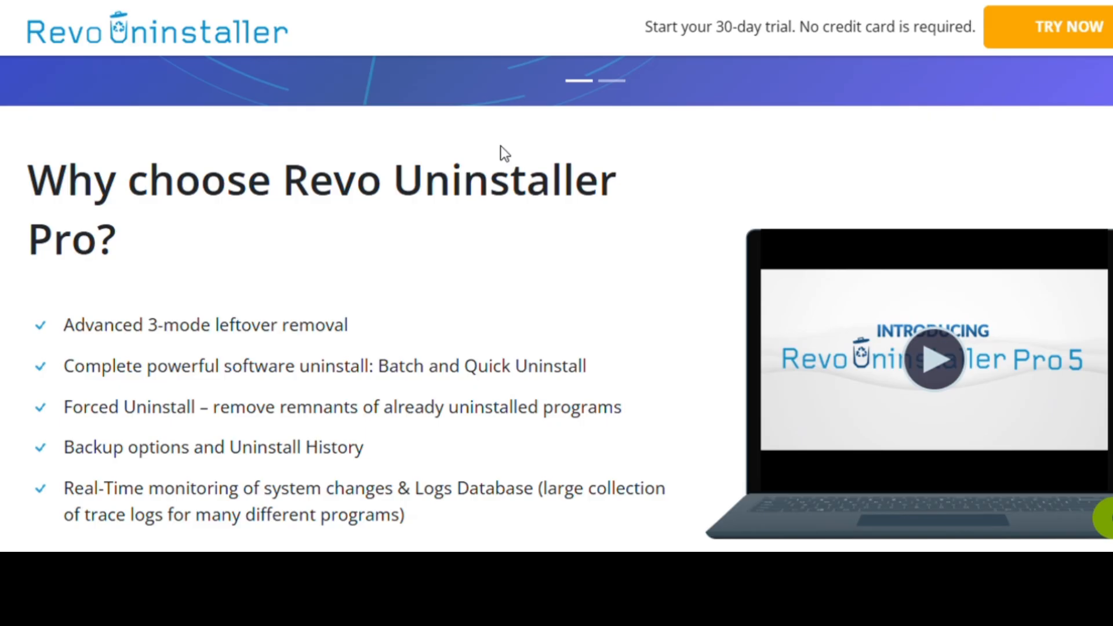
scroll(500, 145, "down", 2)
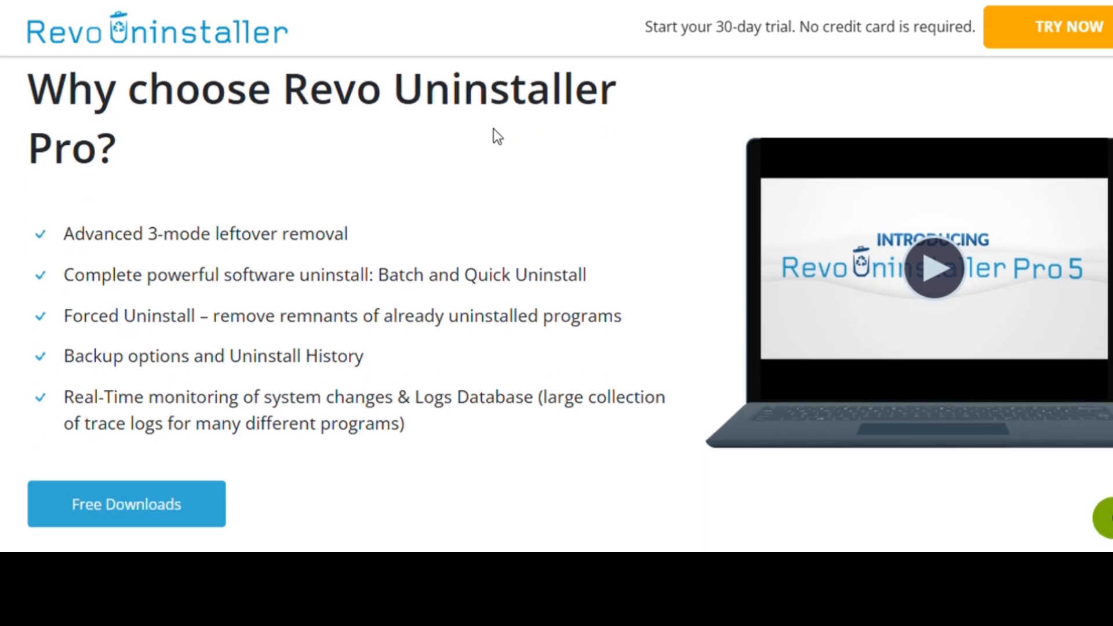
scroll(502, 120, "down", 2)
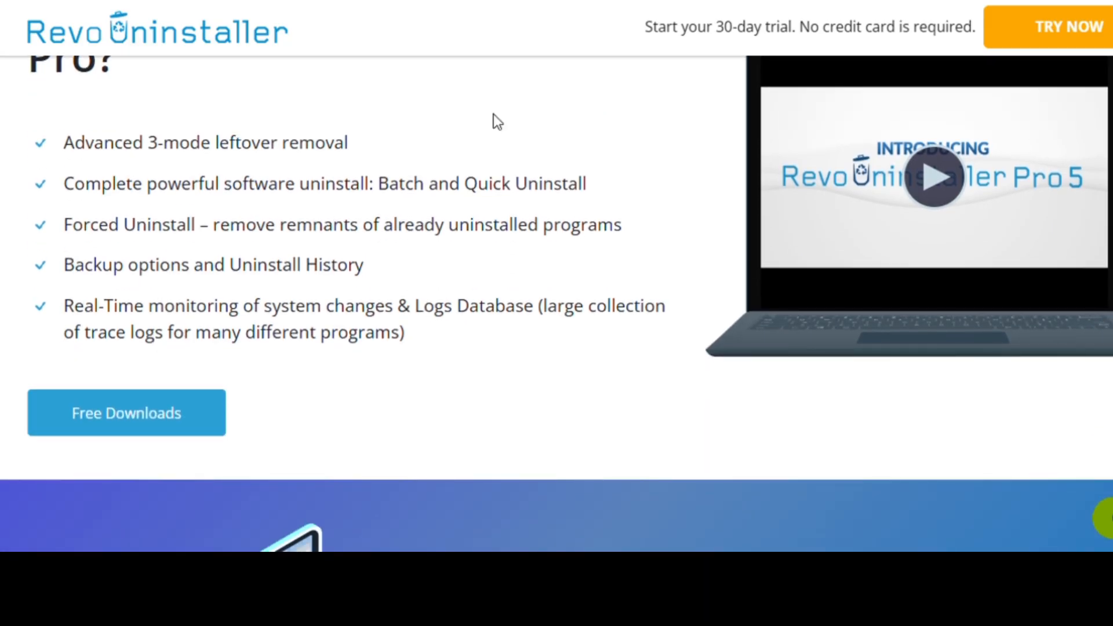
scroll(493, 114, "down", 4)
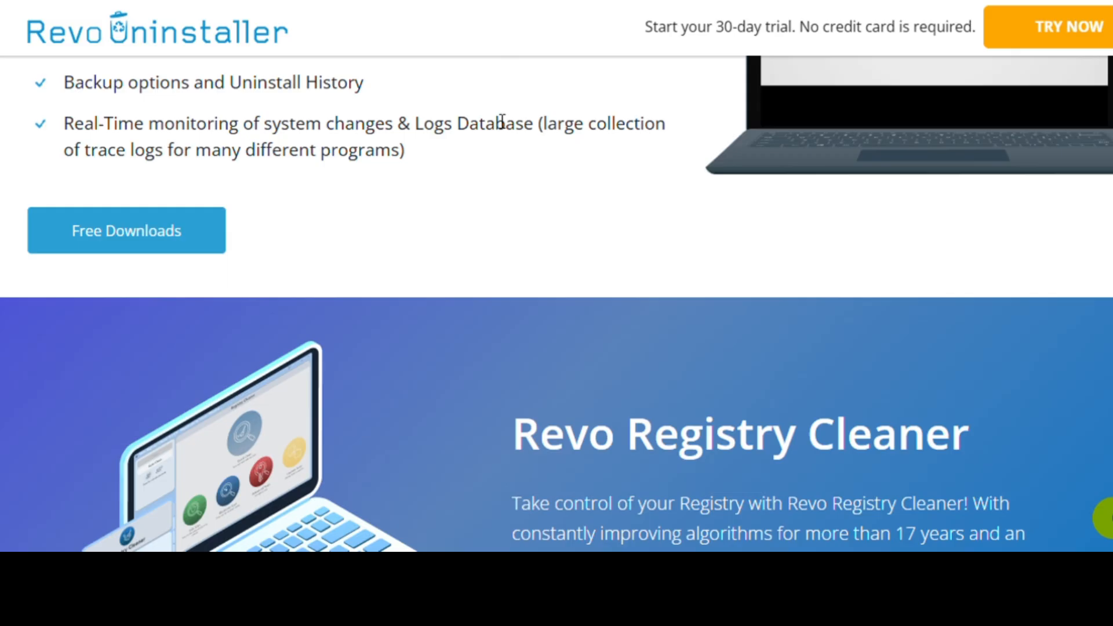
scroll(496, 118, "up", 4)
scroll(494, 113, "up", 4)
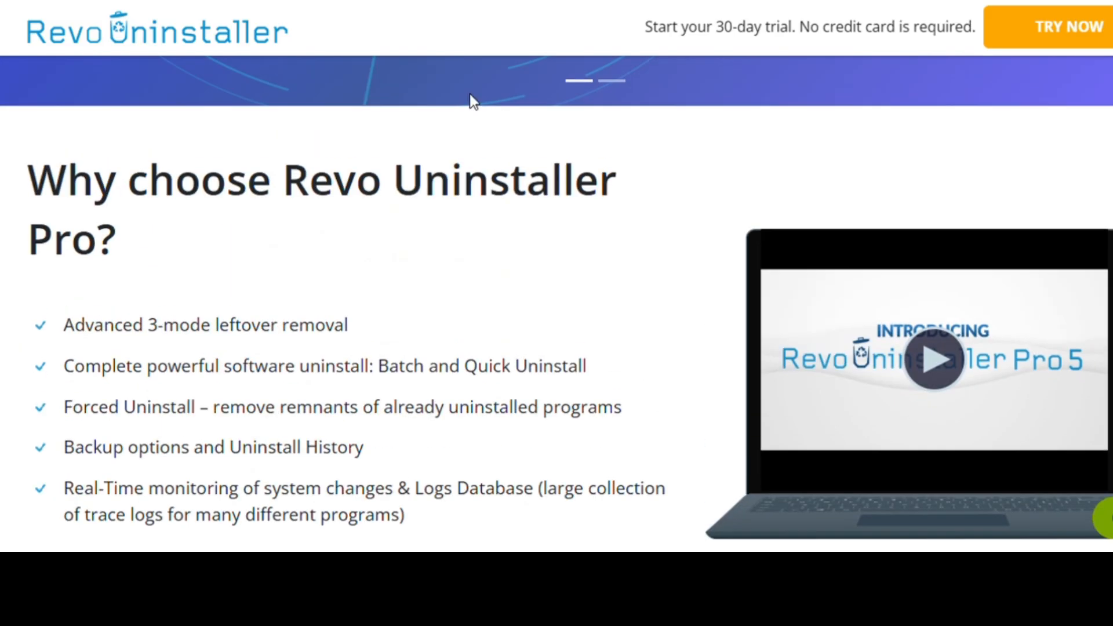
scroll(470, 93, "down", 3)
scroll(469, 94, "down", 3)
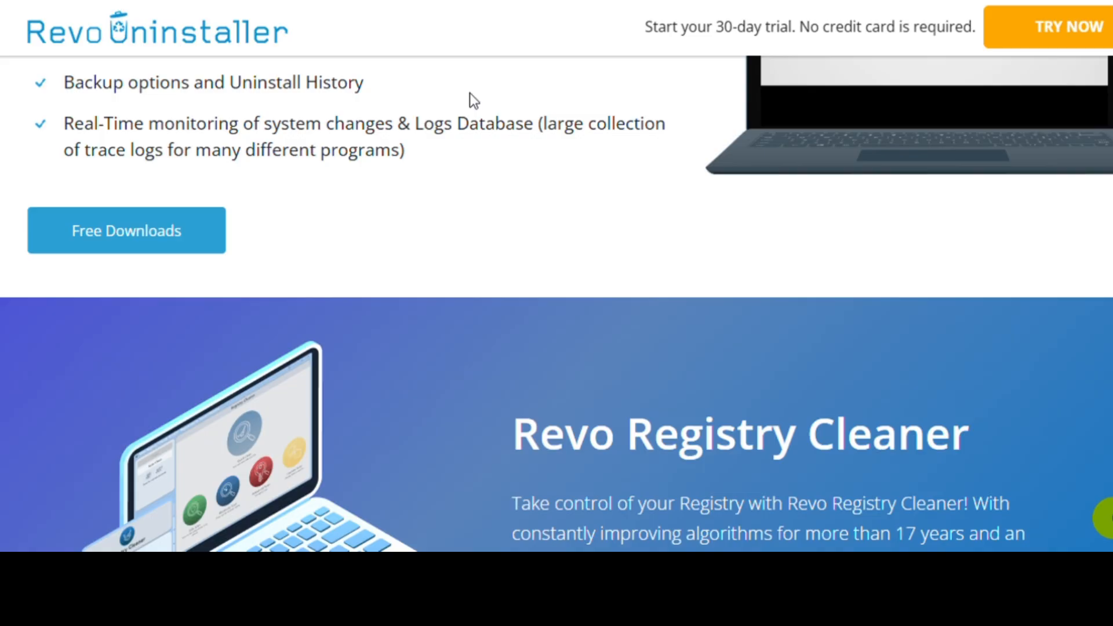
scroll(470, 93, "down", 3)
scroll(470, 93, "down", 3)
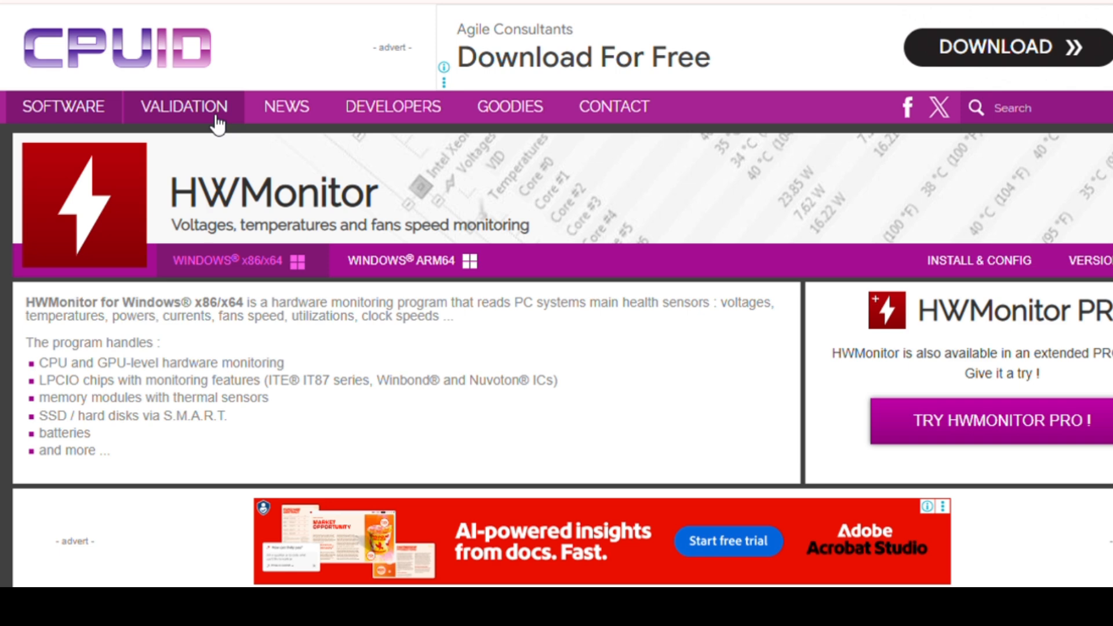
scroll(232, 150, "down", 1)
scroll(587, 244, "down", 1)
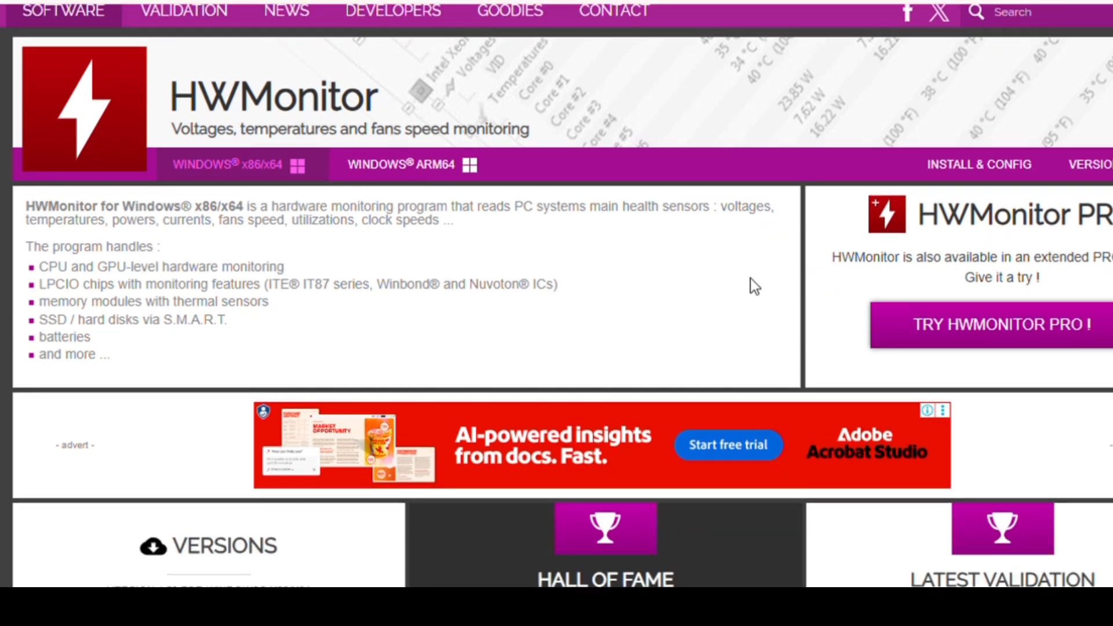
scroll(754, 276, "down", 2)
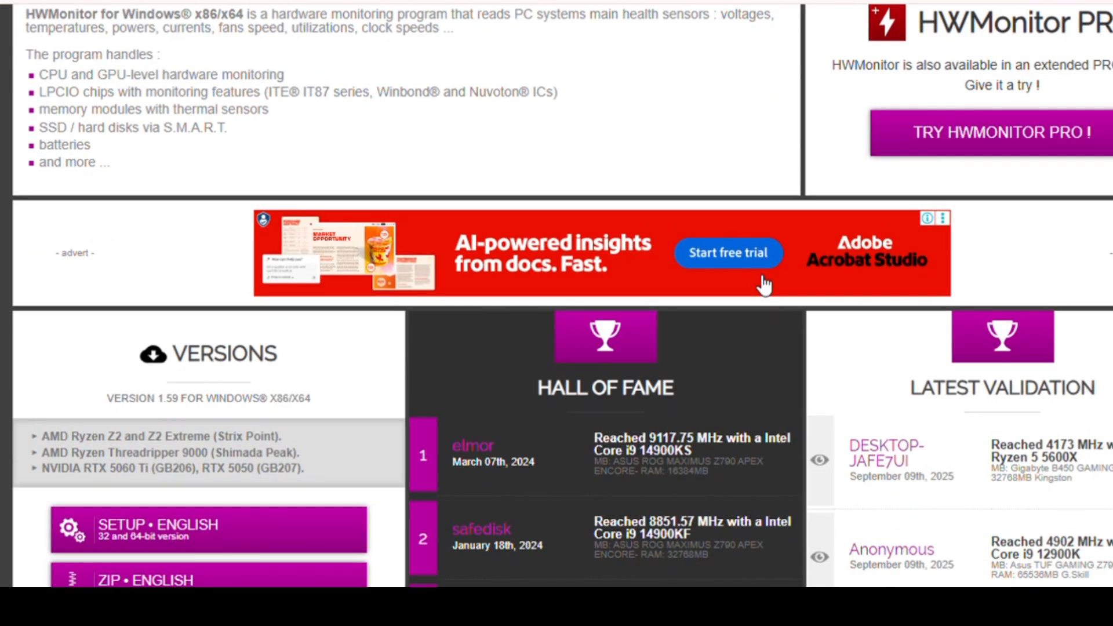
scroll(764, 283, "down", 1)
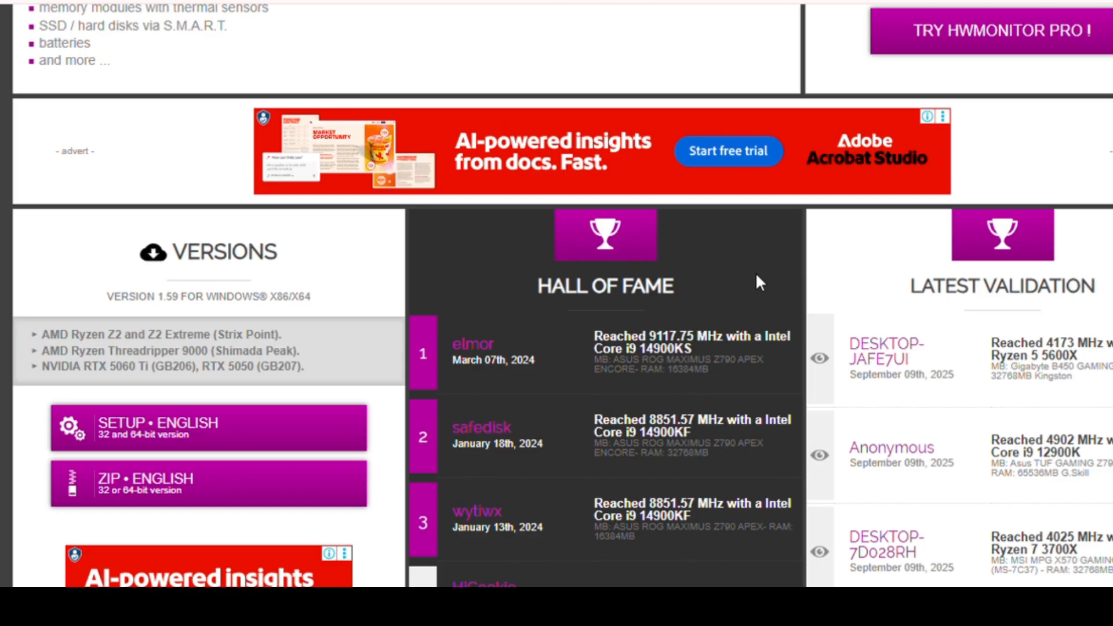
scroll(756, 272, "down", 1)
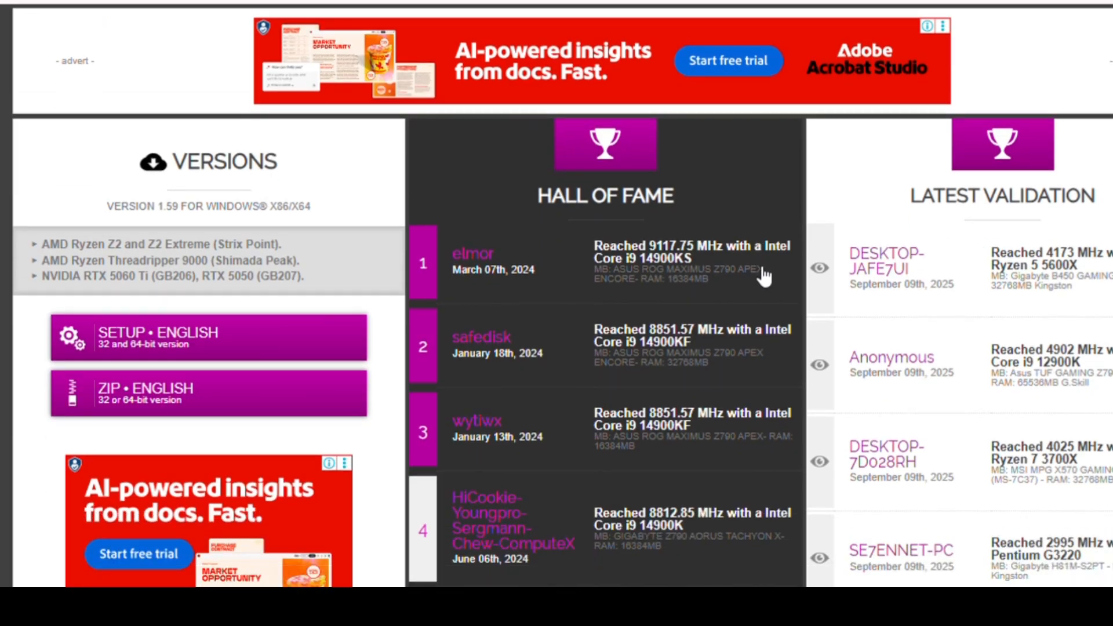
scroll(771, 262, "down", 1)
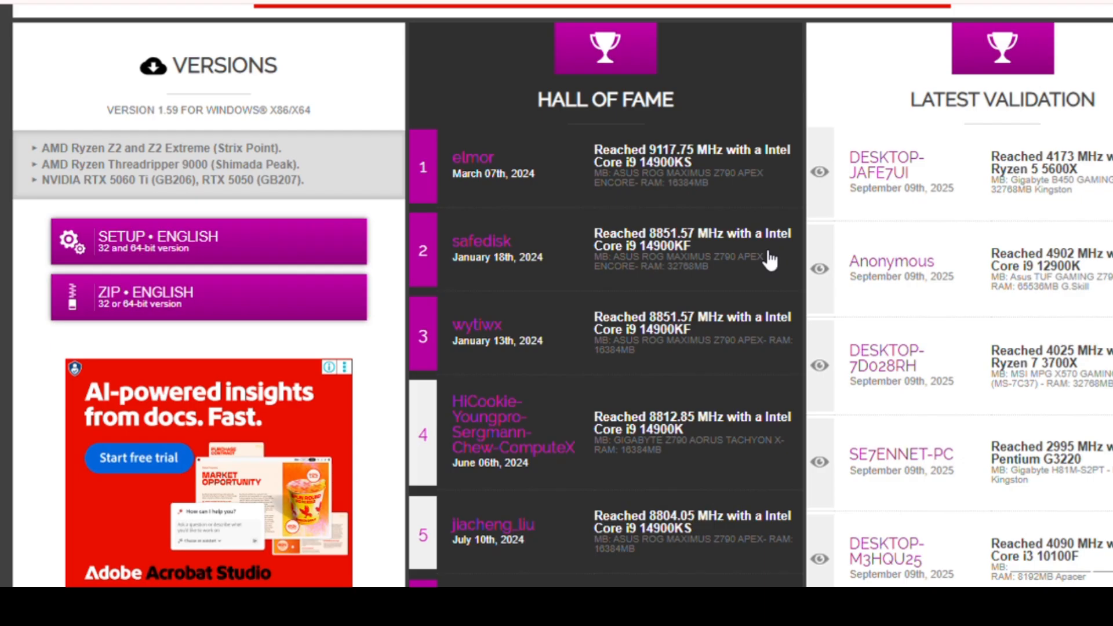
scroll(770, 256, "down", 1)
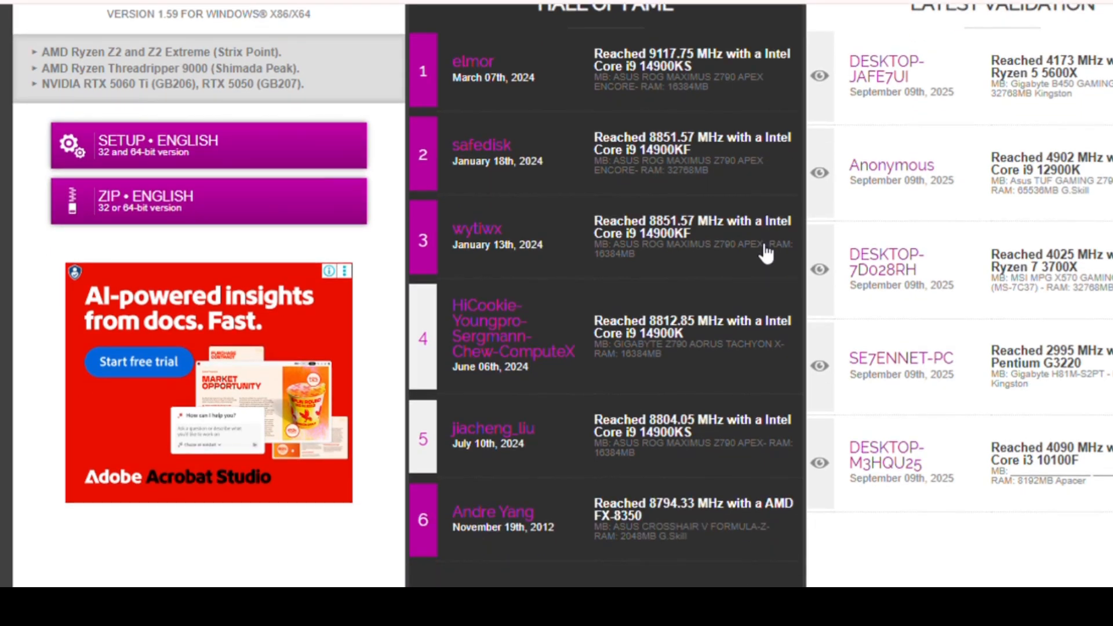
scroll(761, 242, "down", 1)
scroll(760, 242, "down", 1)
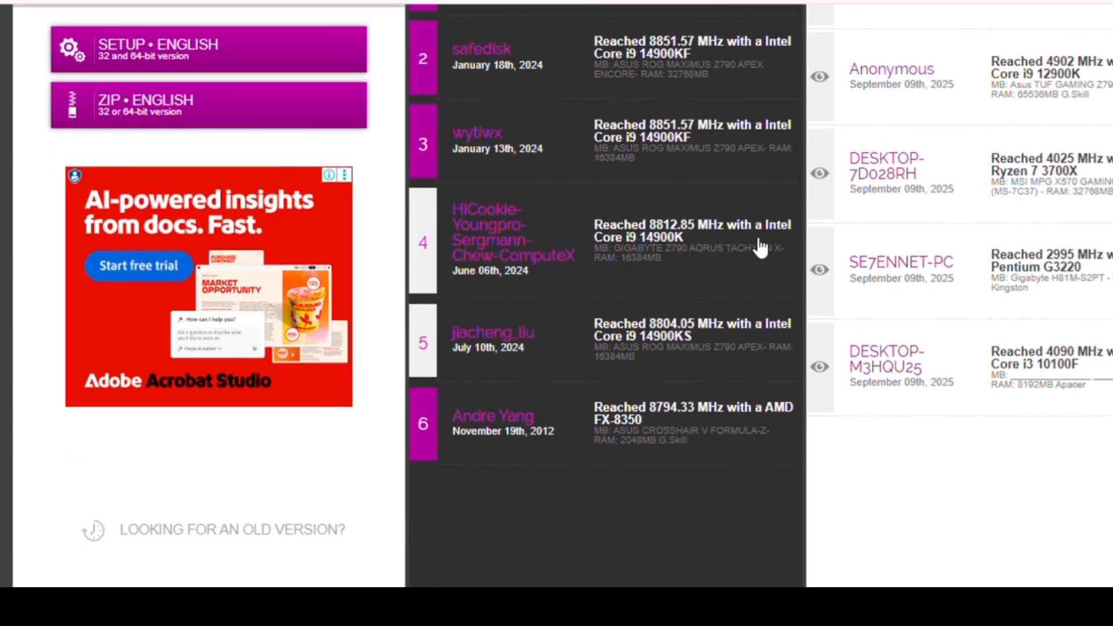
scroll(760, 241, "down", 1)
scroll(760, 242, "down", 1)
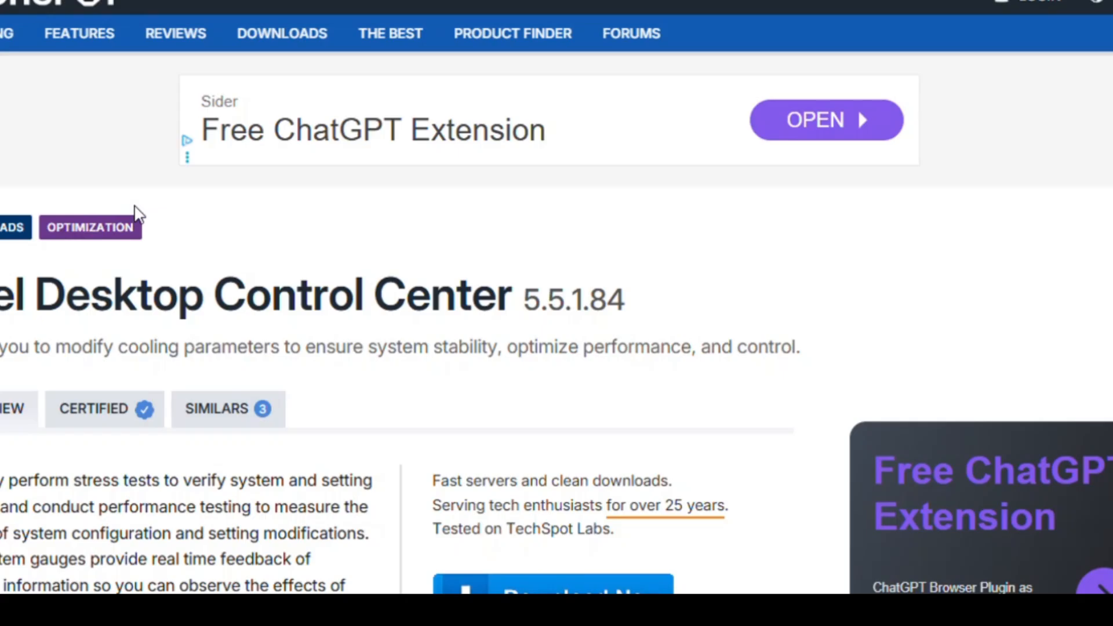
scroll(255, 237, "down", 1)
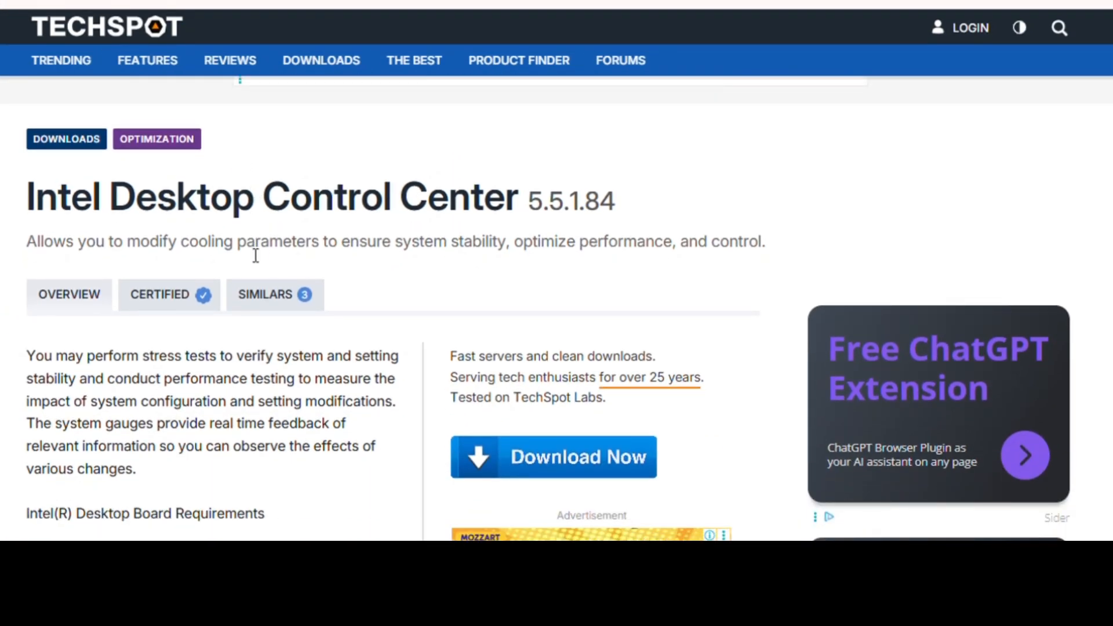
scroll(255, 253, "down", 2)
scroll(256, 254, "down", 1)
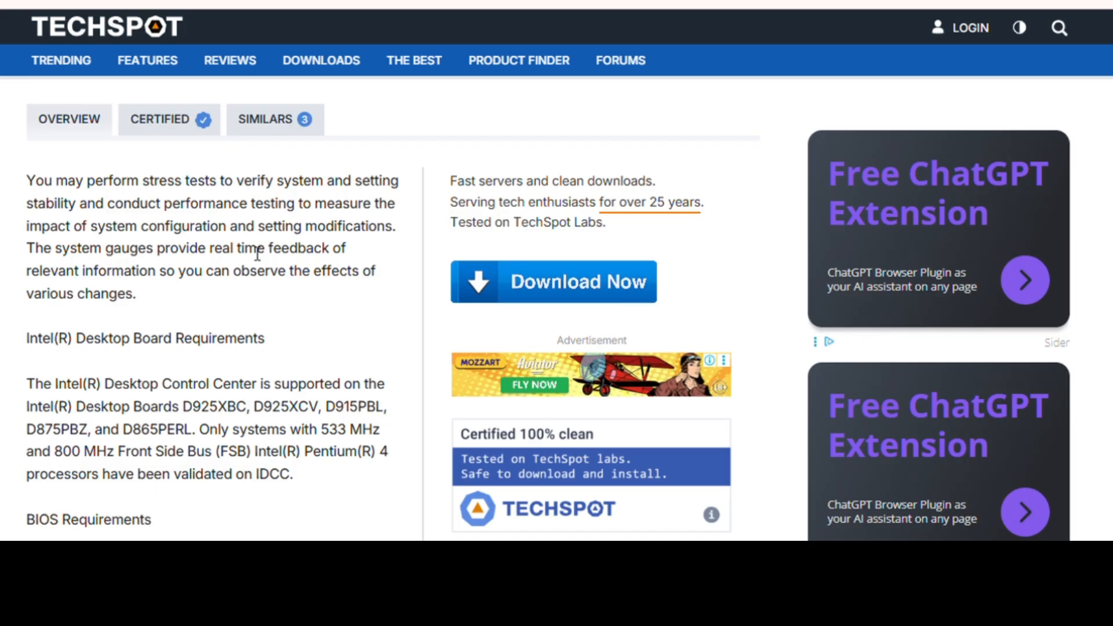
scroll(261, 252, "down", 1)
scroll(261, 253, "down", 1)
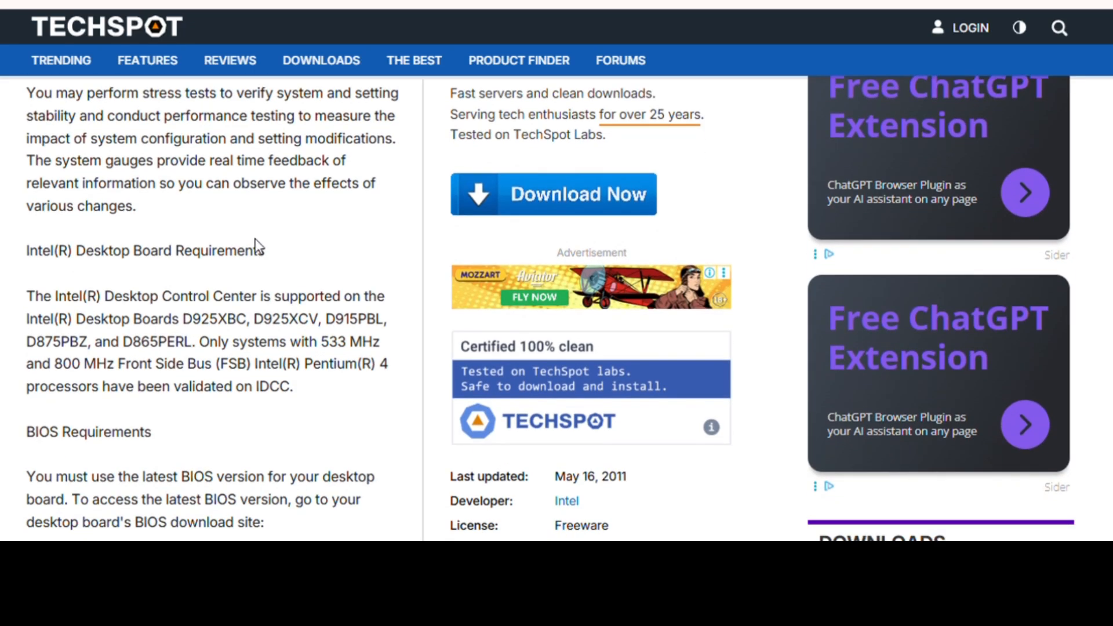
scroll(260, 232, "down", 1)
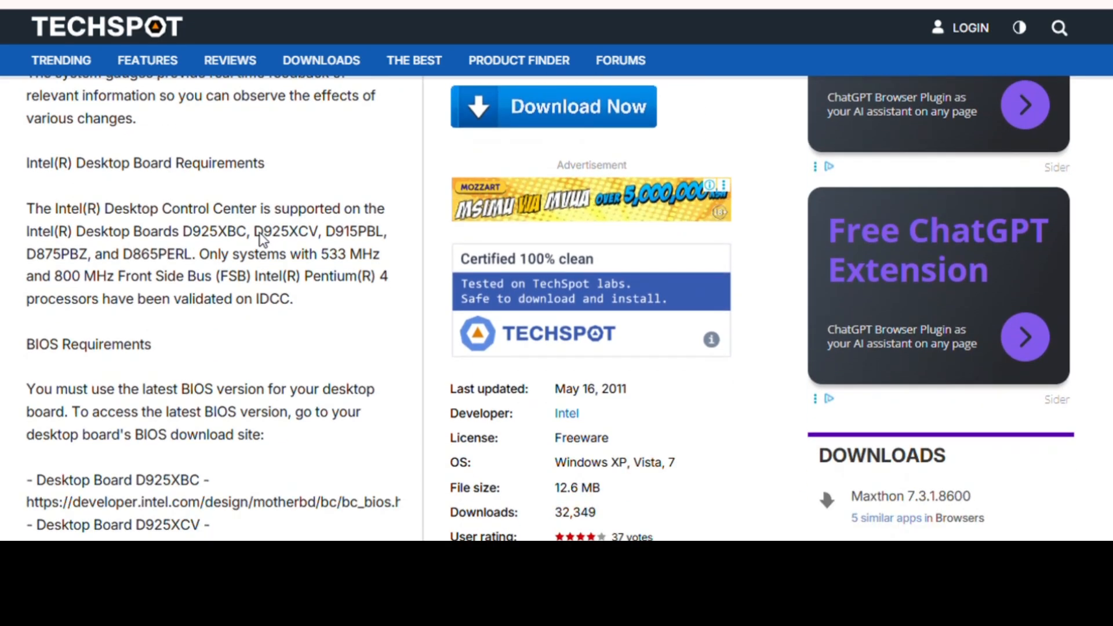
scroll(260, 232, "down", 1)
scroll(260, 230, "down", 1)
scroll(261, 230, "down", 2)
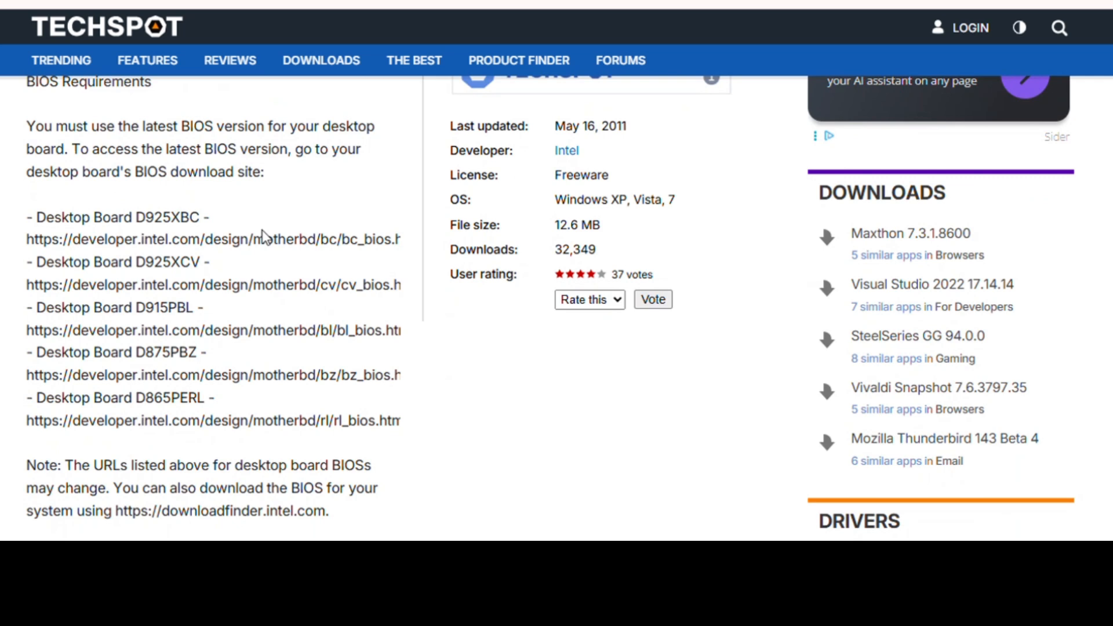
scroll(265, 233, "down", 2)
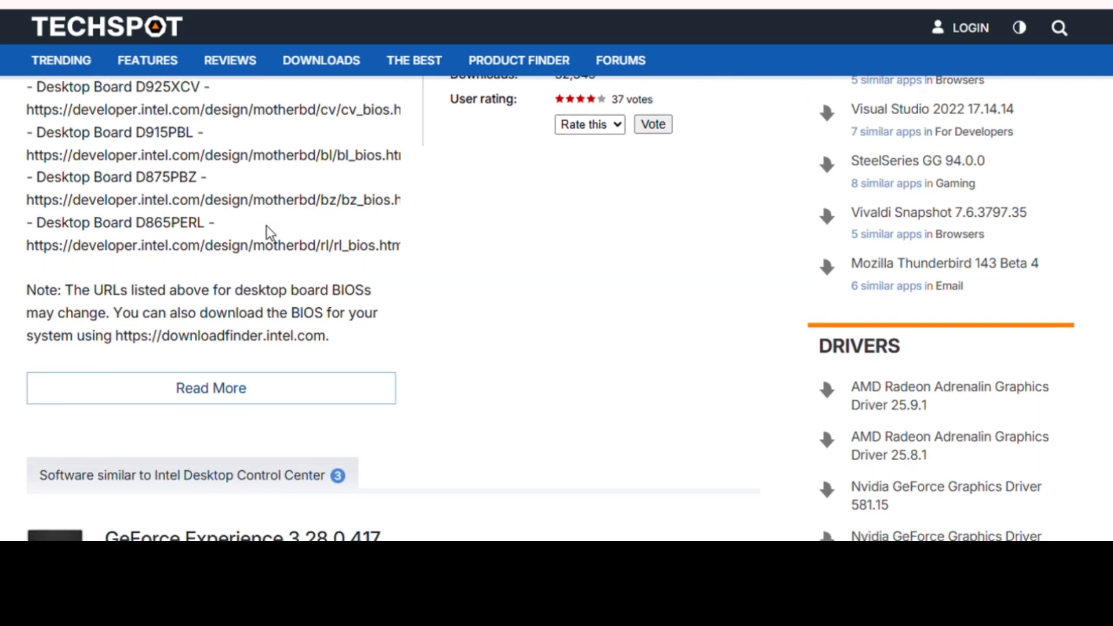
scroll(270, 231, "down", 1)
scroll(274, 231, "down", 1)
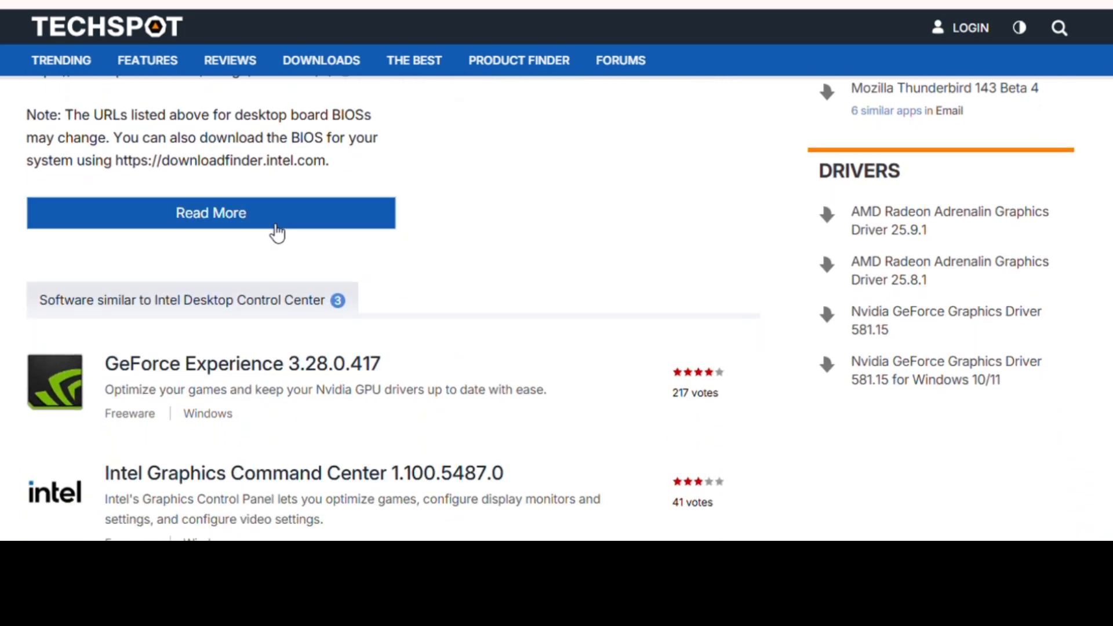
scroll(277, 231, "down", 1)
scroll(277, 231, "down", 1)
scroll(279, 229, "down", 1)
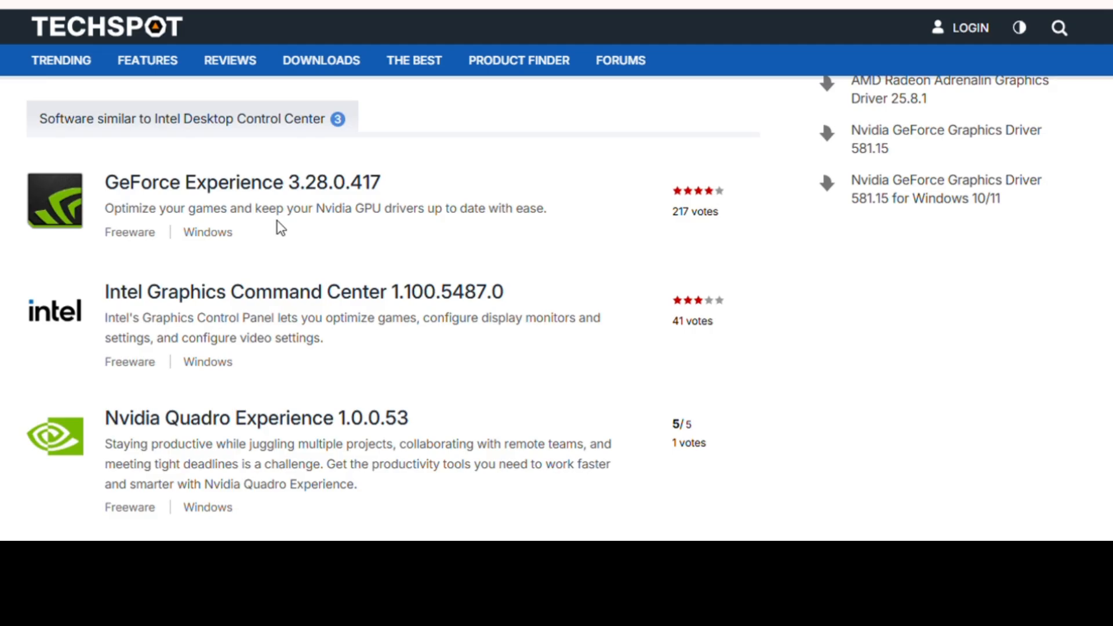
scroll(280, 228, "down", 2)
scroll(280, 228, "down", 1)
scroll(281, 228, "down", 2)
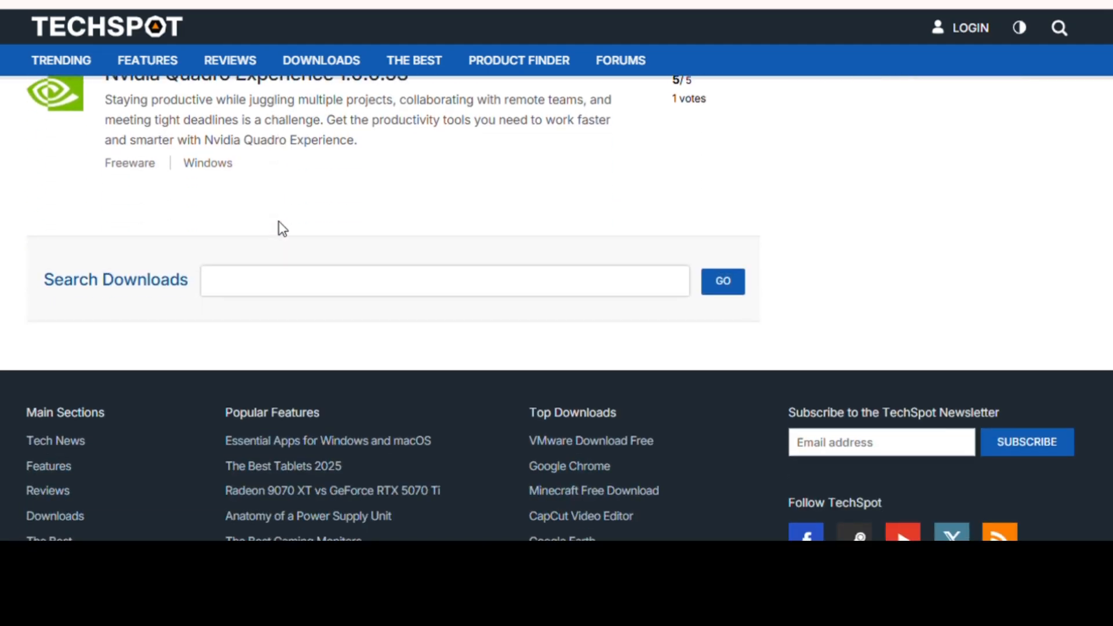
scroll(283, 229, "down", 1)
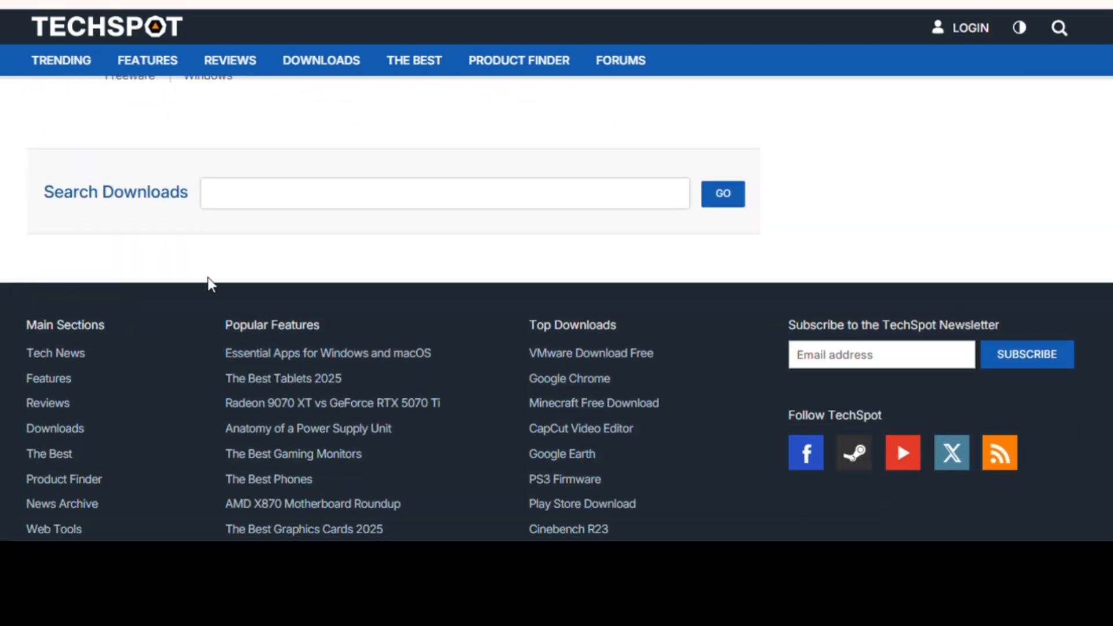
scroll(212, 312, "down", 1)
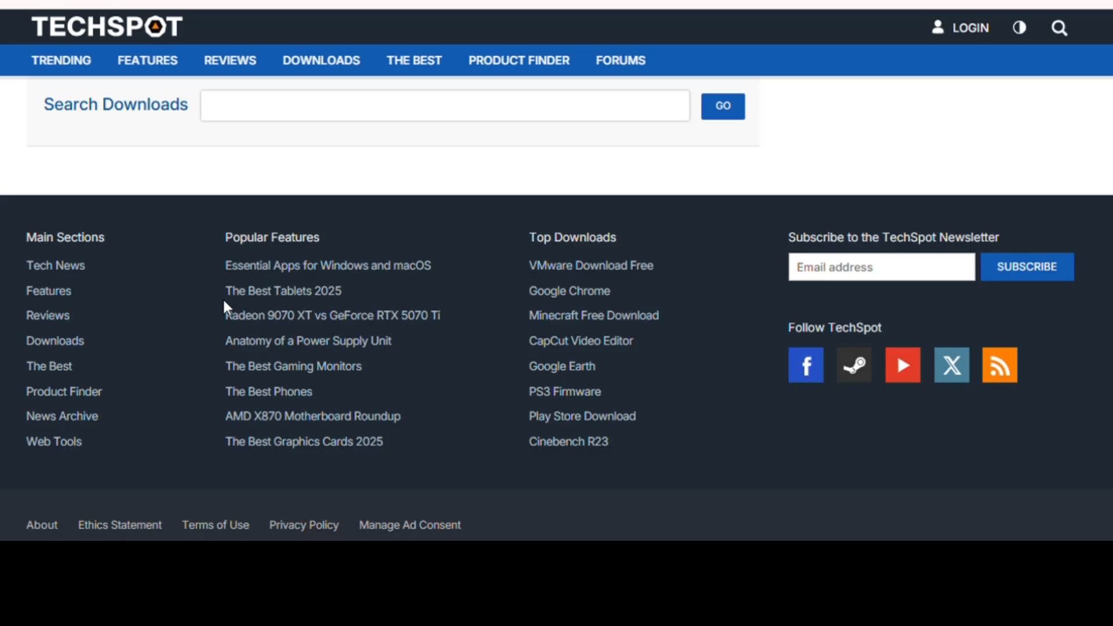
scroll(226, 299, "up", 2)
scroll(200, 307, "up", 3)
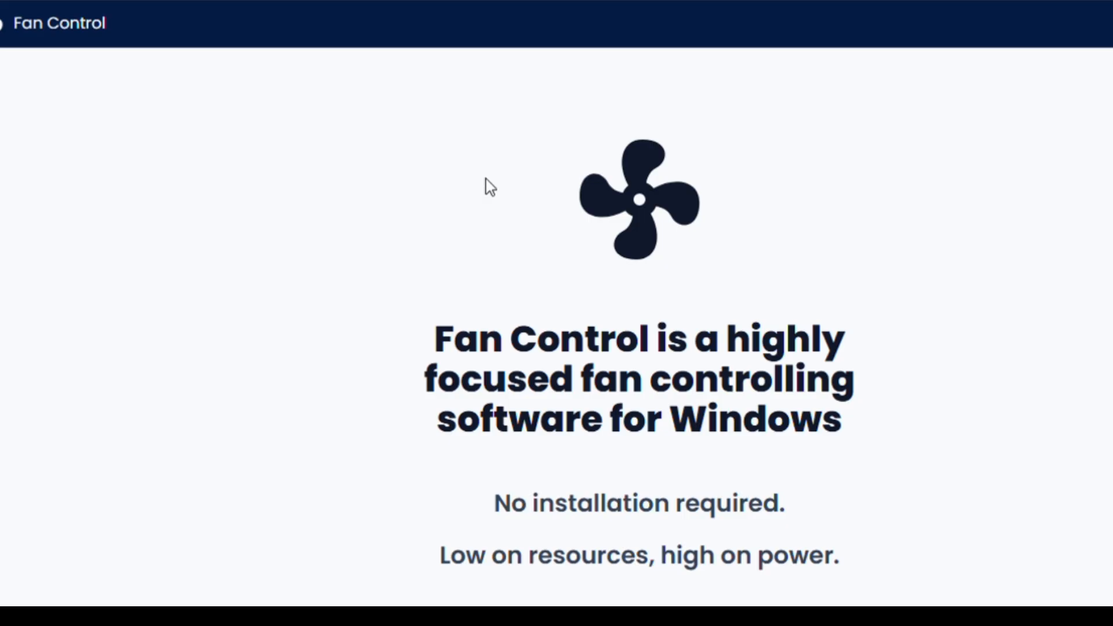
scroll(485, 179, "down", 1)
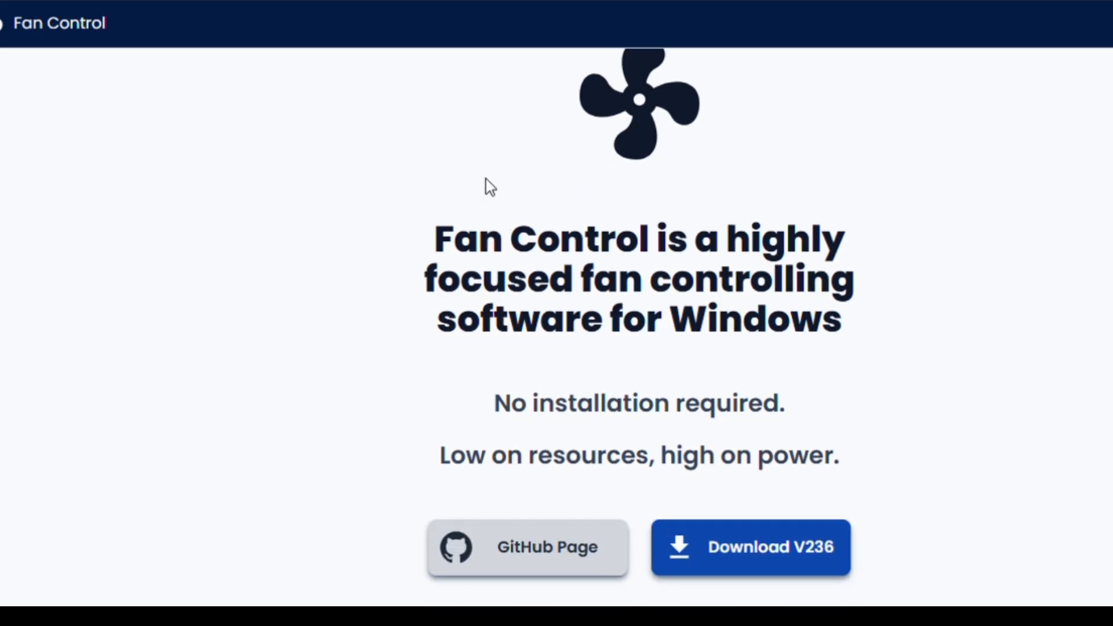
scroll(486, 180, "down", 1)
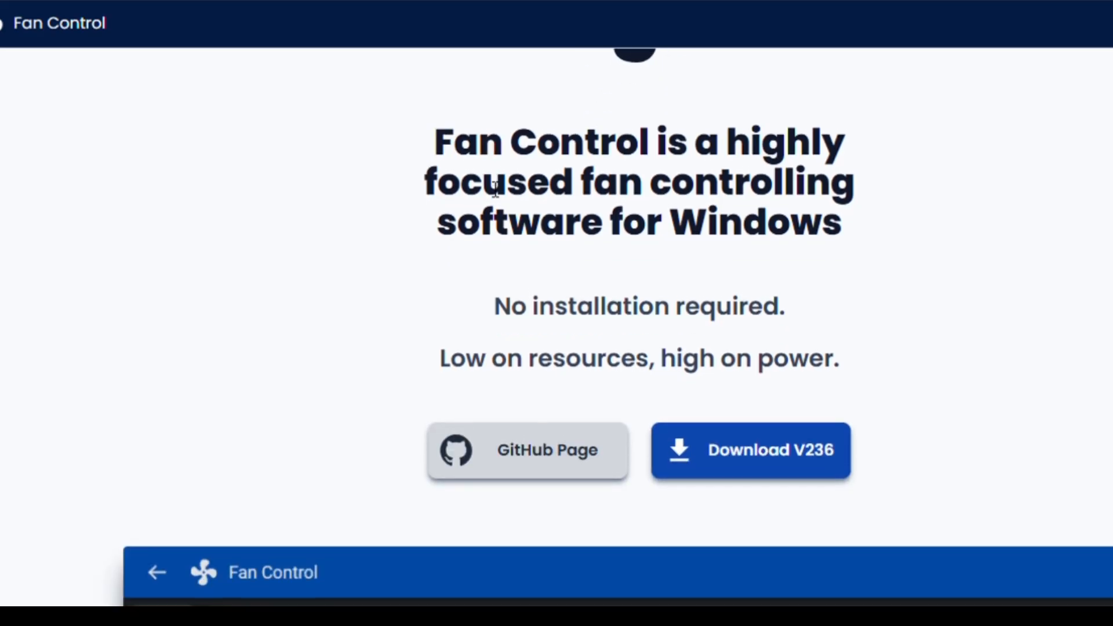
scroll(496, 190, "down", 1)
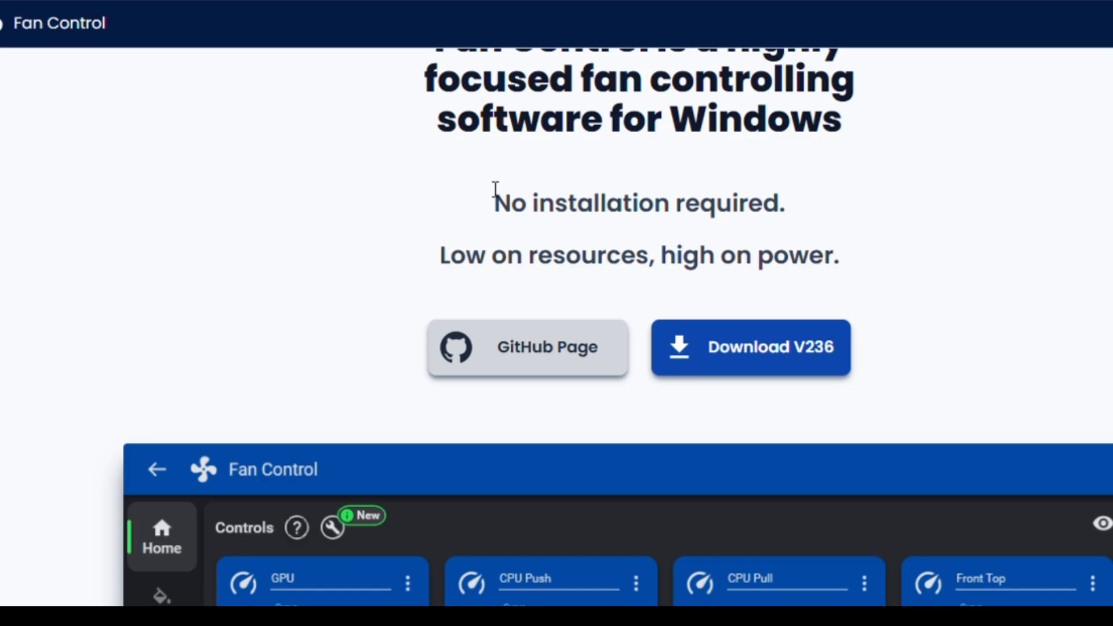
scroll(495, 190, "down", 1)
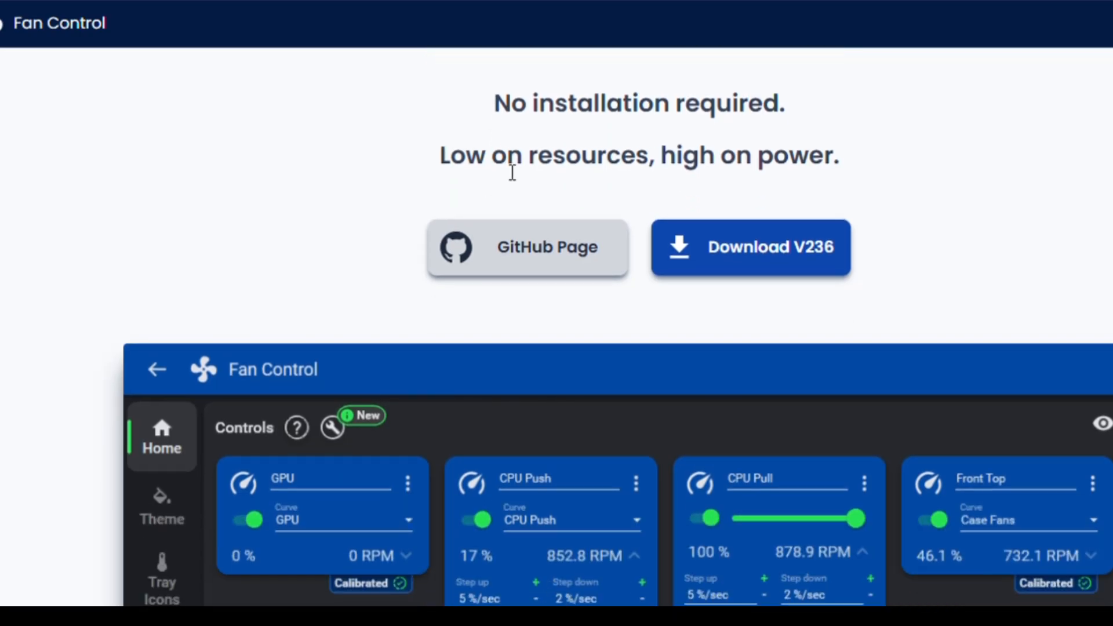
scroll(510, 180, "down", 1)
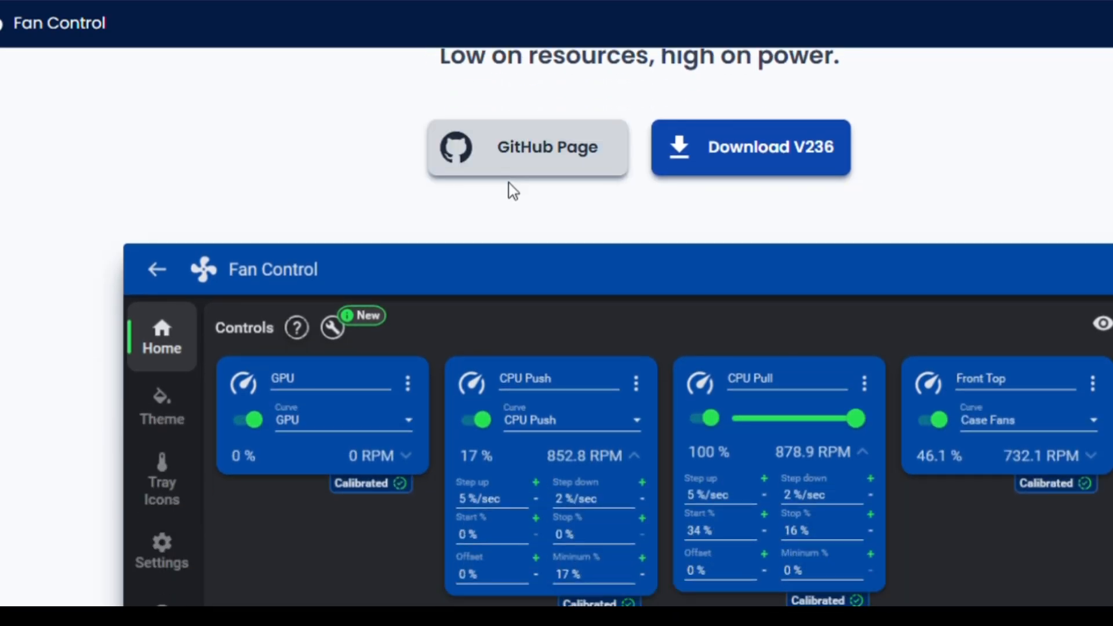
scroll(509, 180, "down", 1)
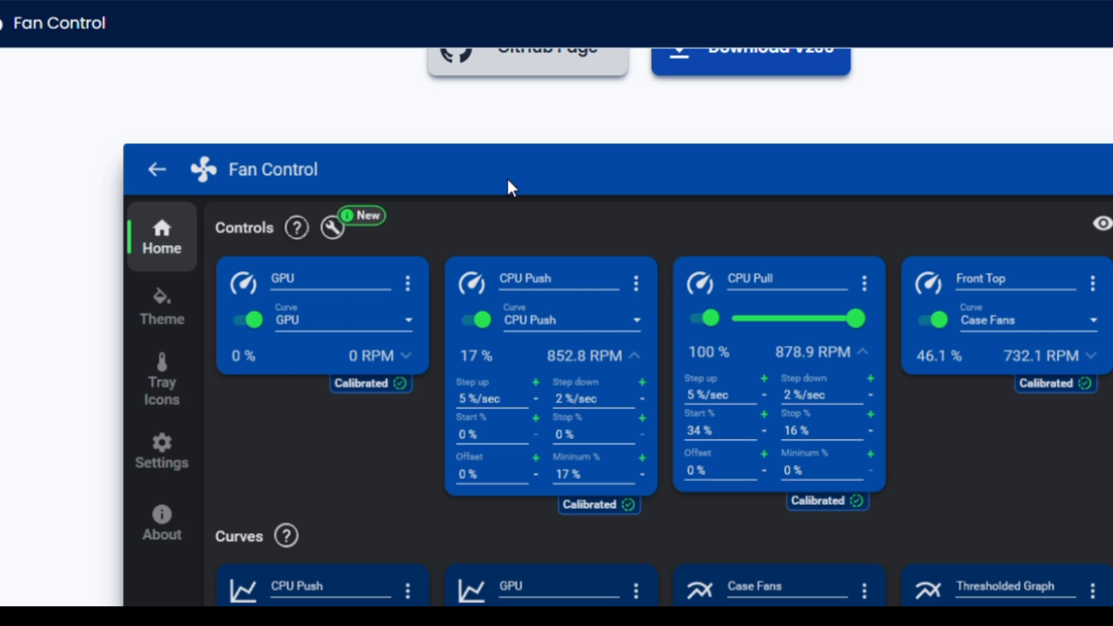
scroll(507, 177, "down", 1)
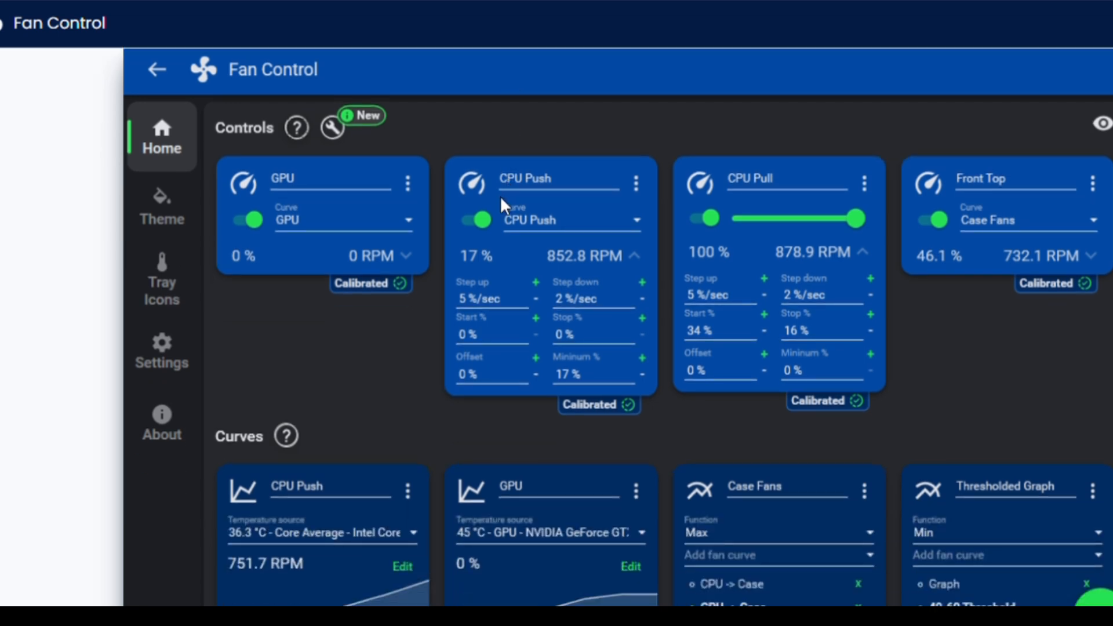
scroll(498, 200, "down", 1)
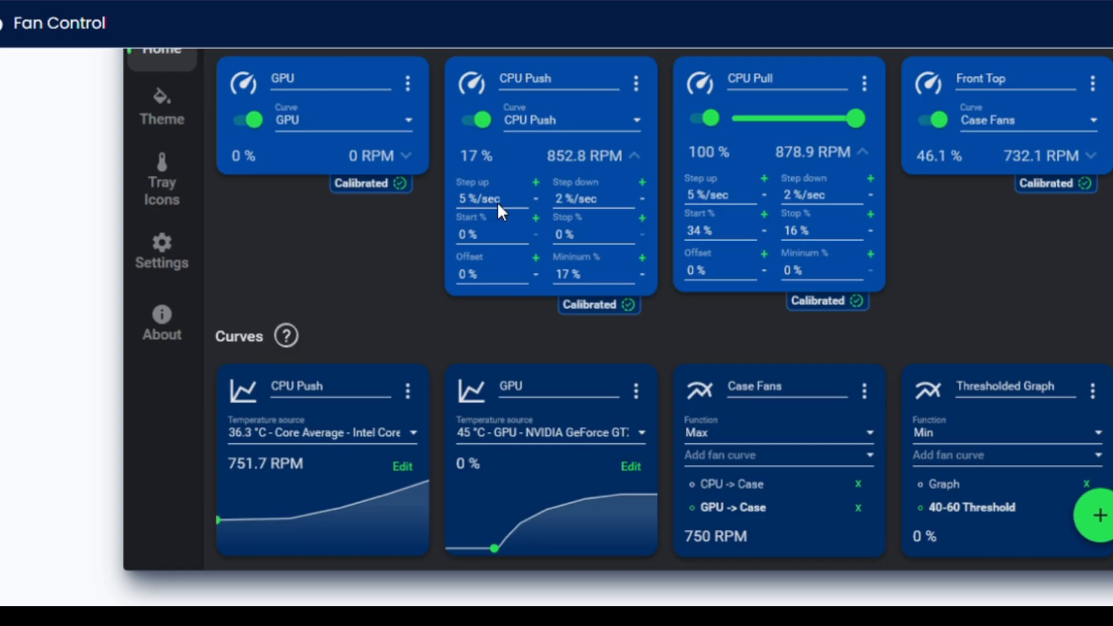
scroll(496, 202, "down", 1)
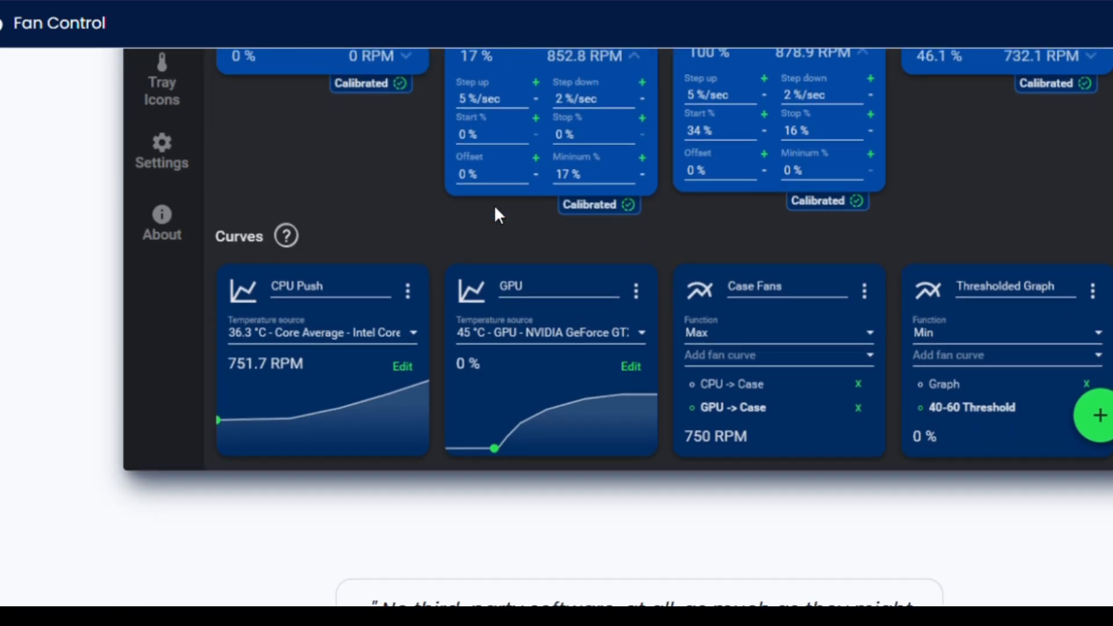
scroll(494, 204, "down", 1)
scroll(494, 204, "down", 1)
scroll(495, 204, "down", 3)
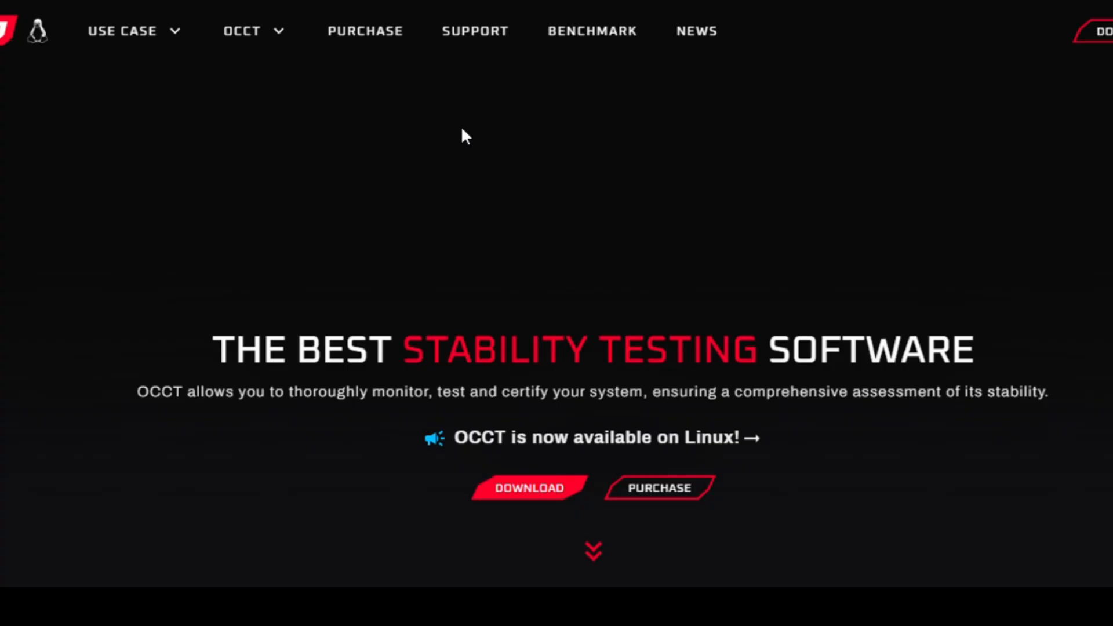
mouse_move(131, 30)
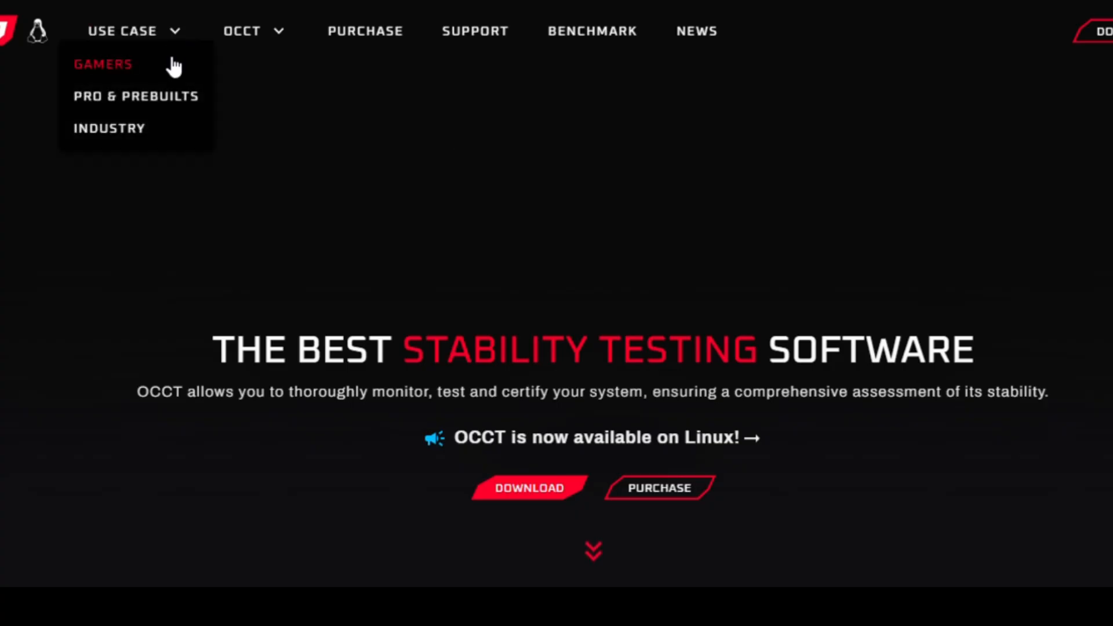
Go to OCCT's Gamers use-case page and browse its feature cards to Gamers Editions
left_click(174, 66)
scroll(259, 137, "down", 5)
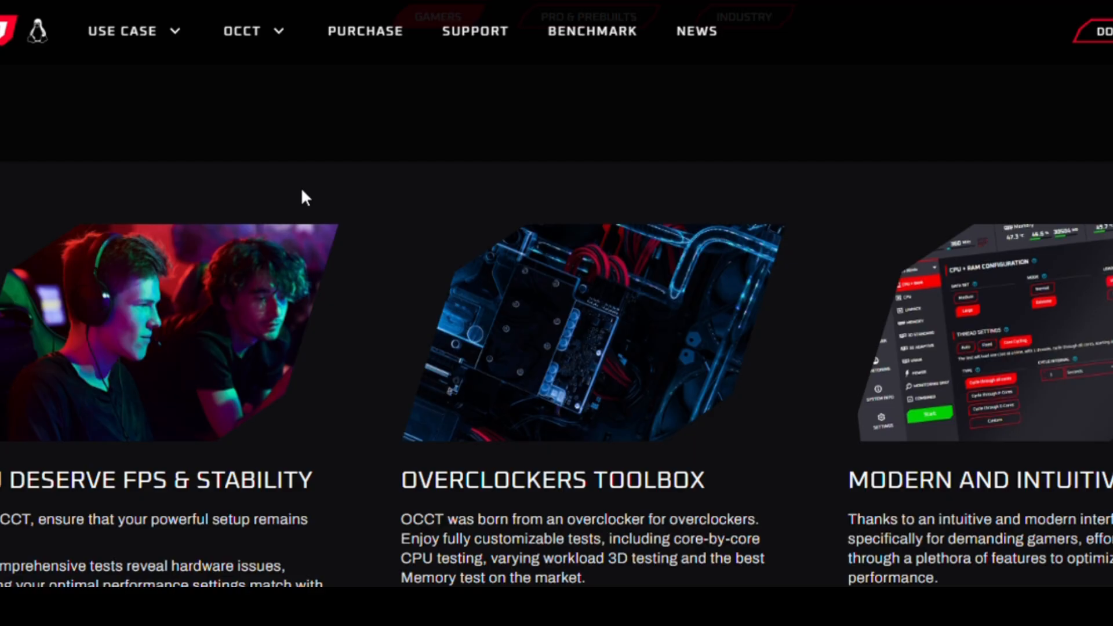
scroll(302, 187, "down", 1)
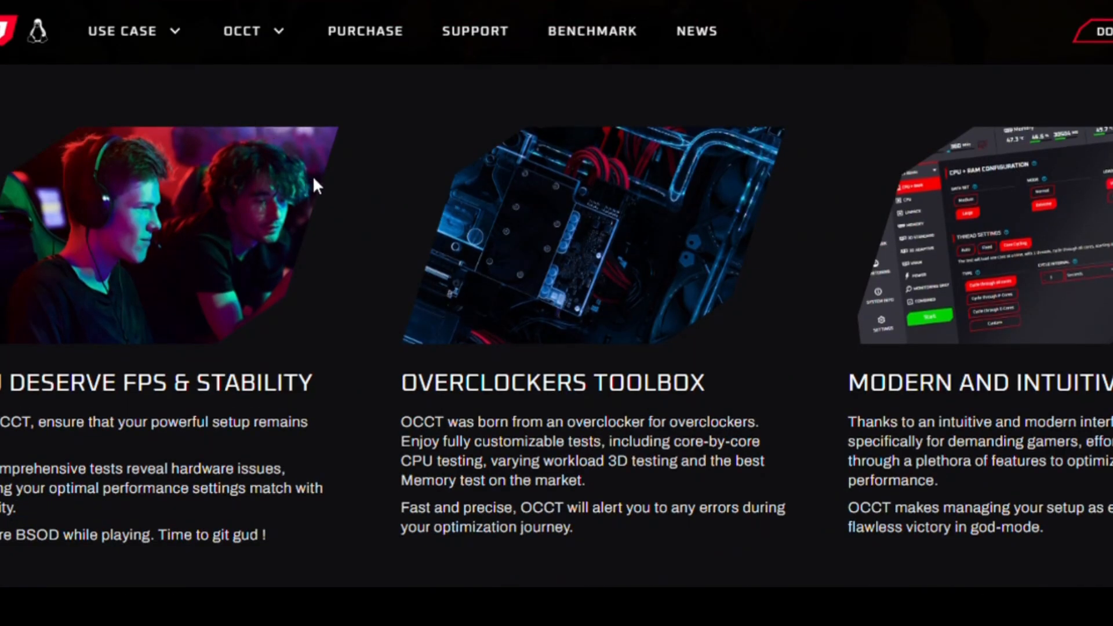
scroll(323, 183, "up", 2)
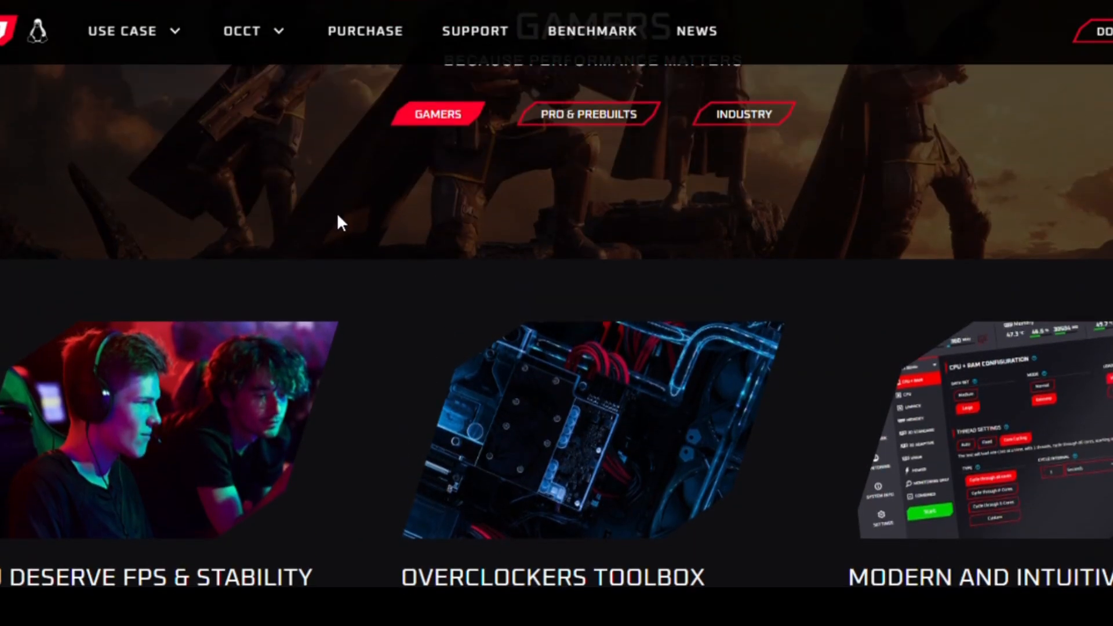
scroll(337, 214, "up", 3)
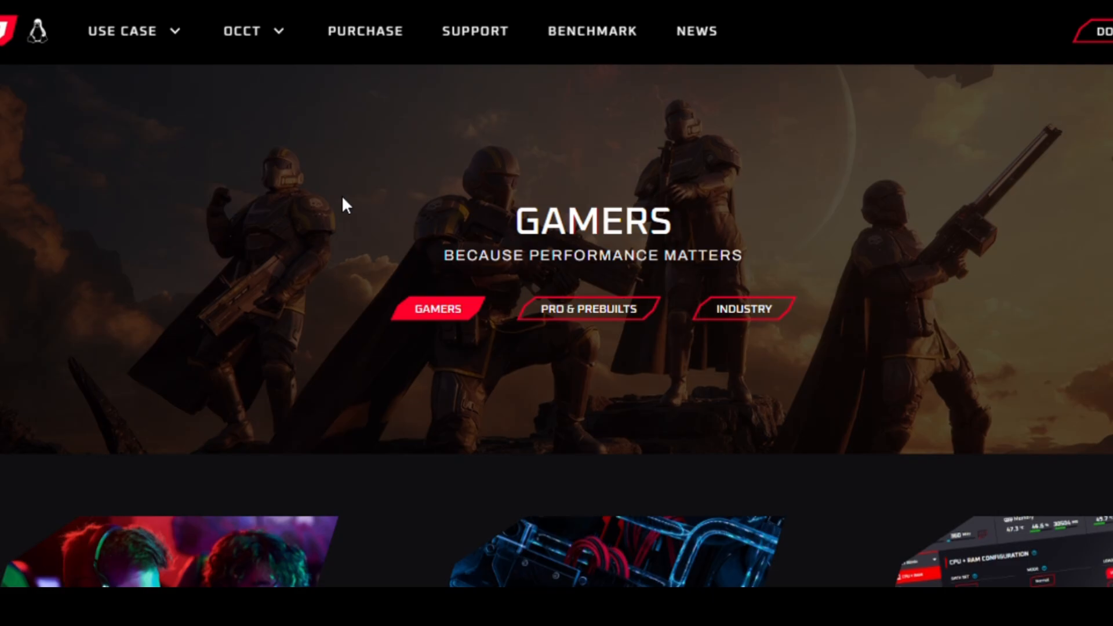
scroll(284, 125, "down", 1)
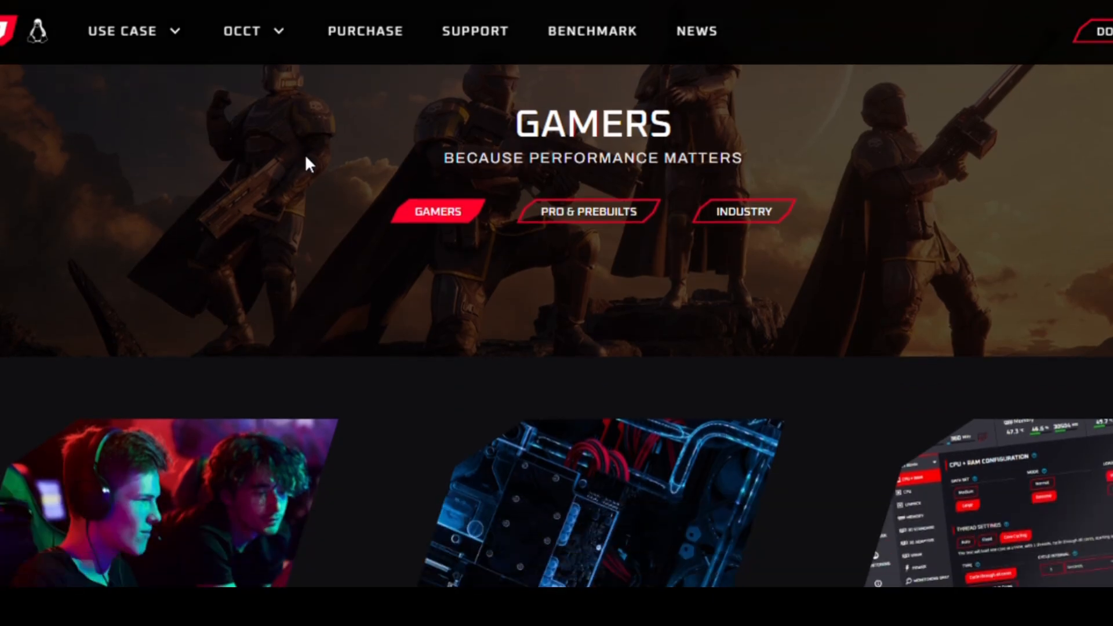
scroll(304, 153, "down", 4)
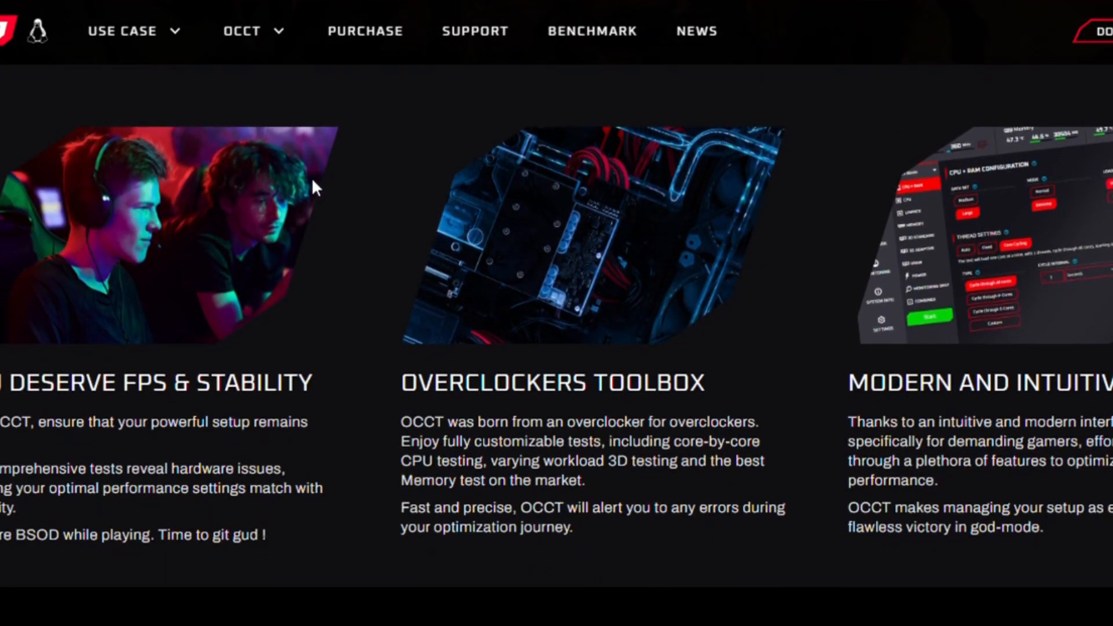
scroll(314, 182, "down", 3)
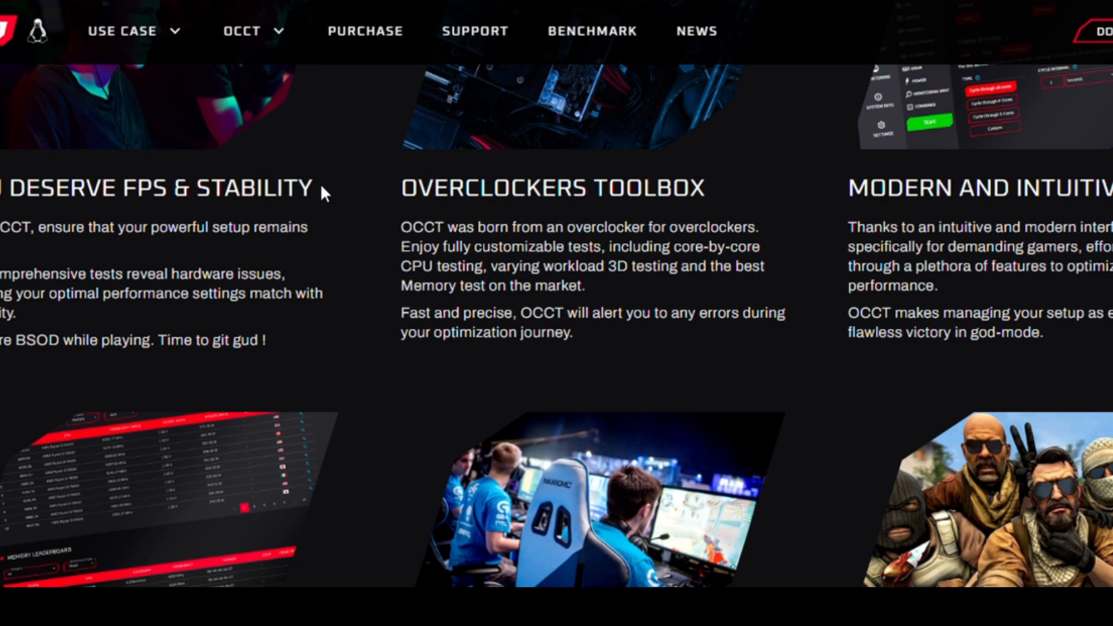
scroll(320, 183, "up", 2)
scroll(323, 183, "up", 2)
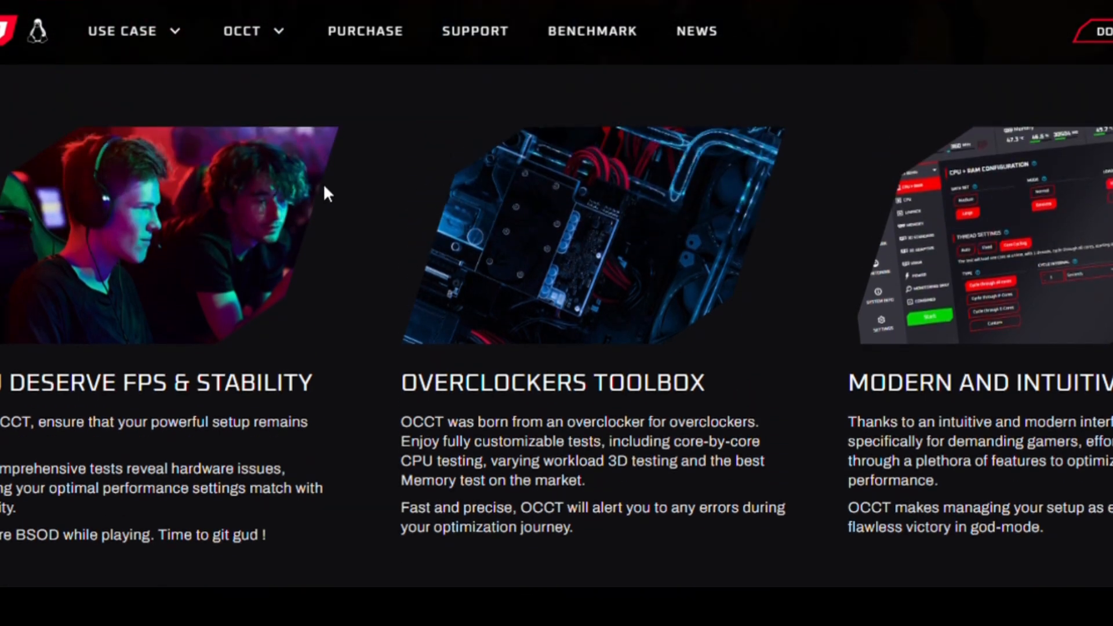
scroll(323, 184, "down", 2)
scroll(323, 184, "down", 3)
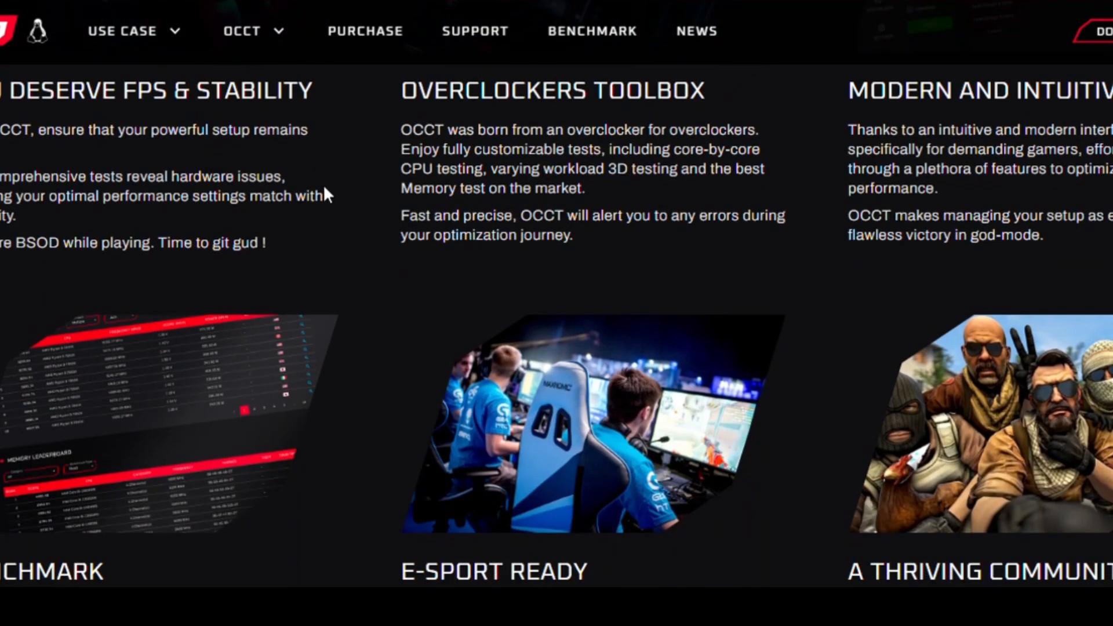
scroll(323, 191, "down", 1)
scroll(322, 189, "down", 1)
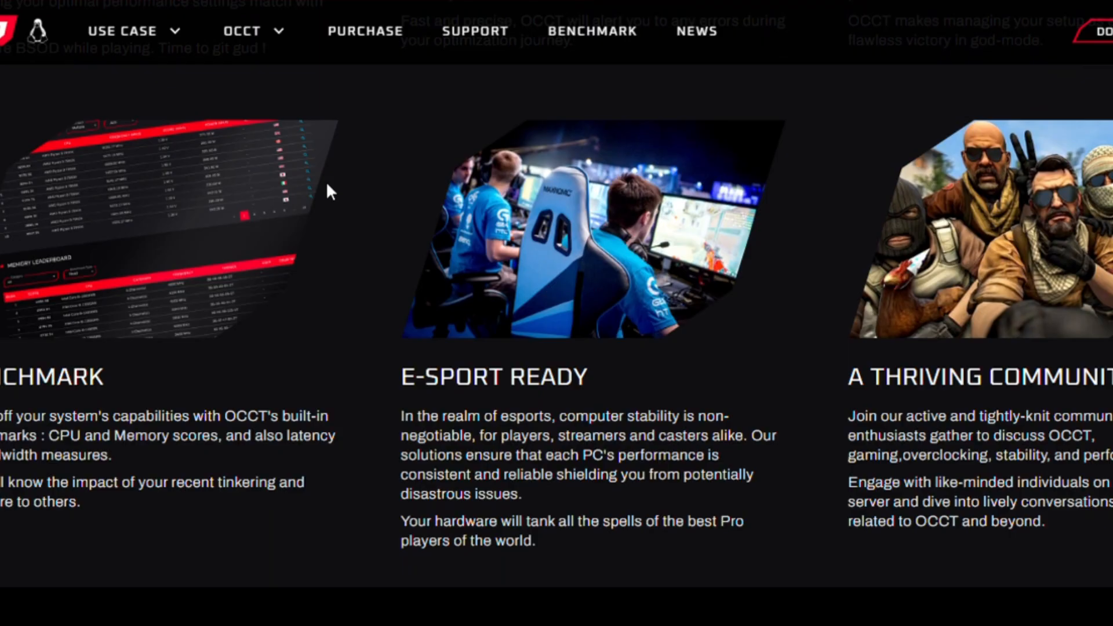
scroll(321, 209, "down", 1)
scroll(321, 209, "down", 1)
scroll(321, 210, "down", 2)
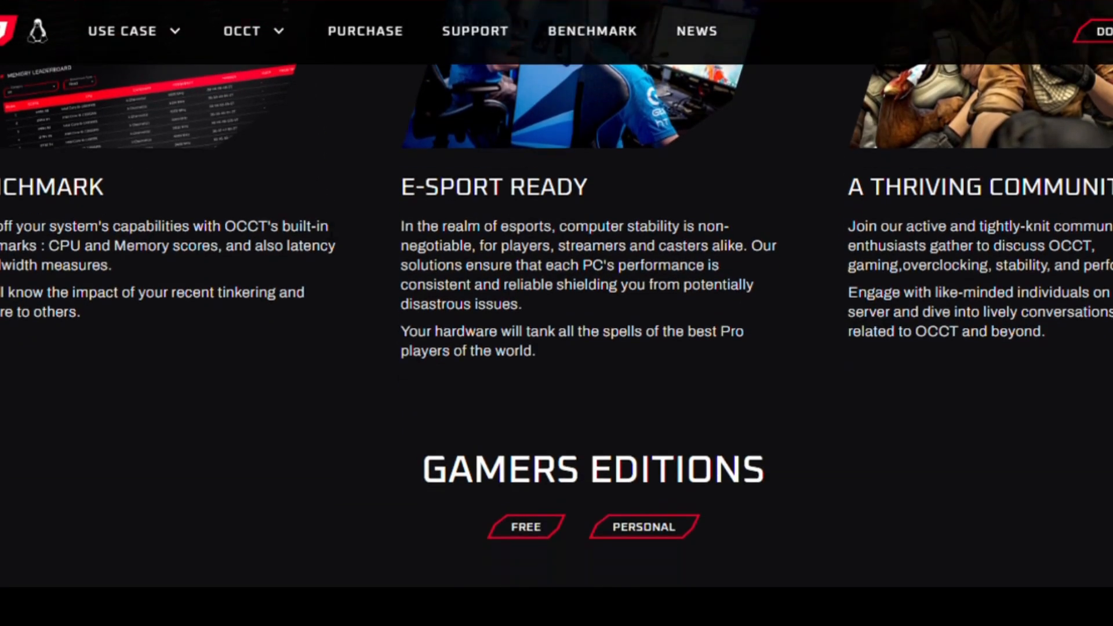
scroll(320, 221, "down", 1)
scroll(325, 219, "down", 1)
scroll(325, 218, "down", 1)
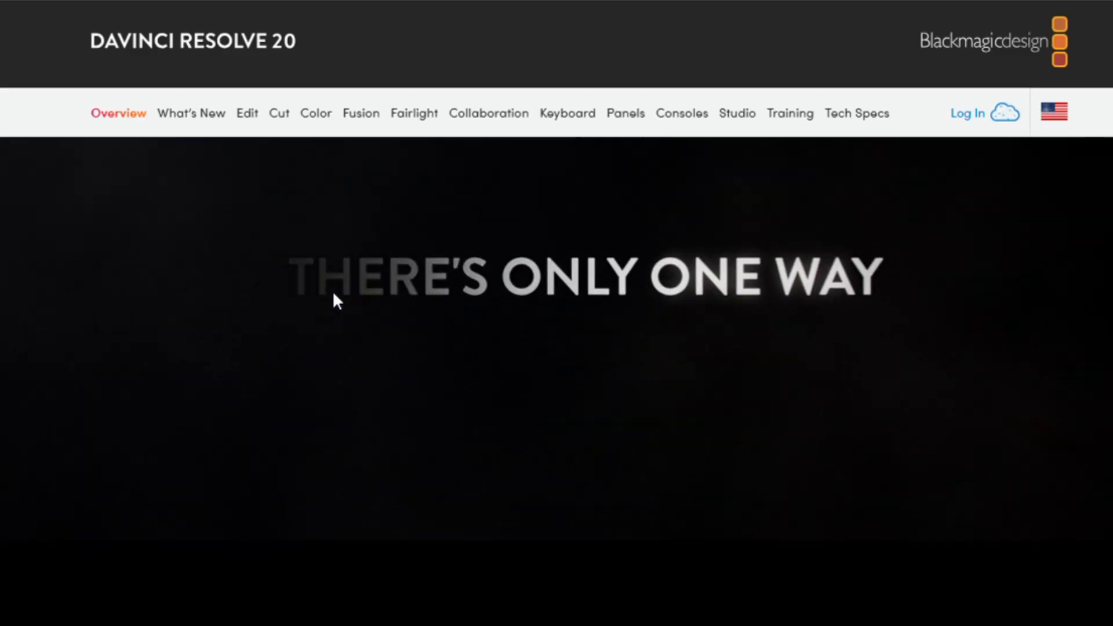
scroll(332, 291, "down", 5)
scroll(332, 292, "down", 3)
scroll(333, 291, "down", 3)
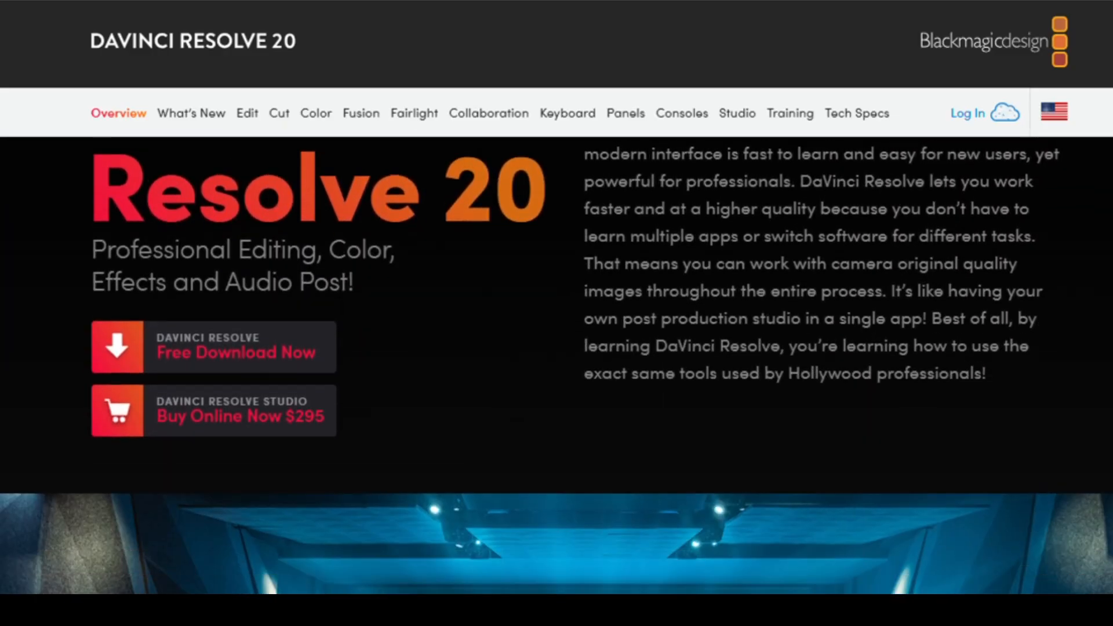
scroll(557, 348, "down", 3)
scroll(556, 348, "down", 3)
scroll(557, 348, "down", 3)
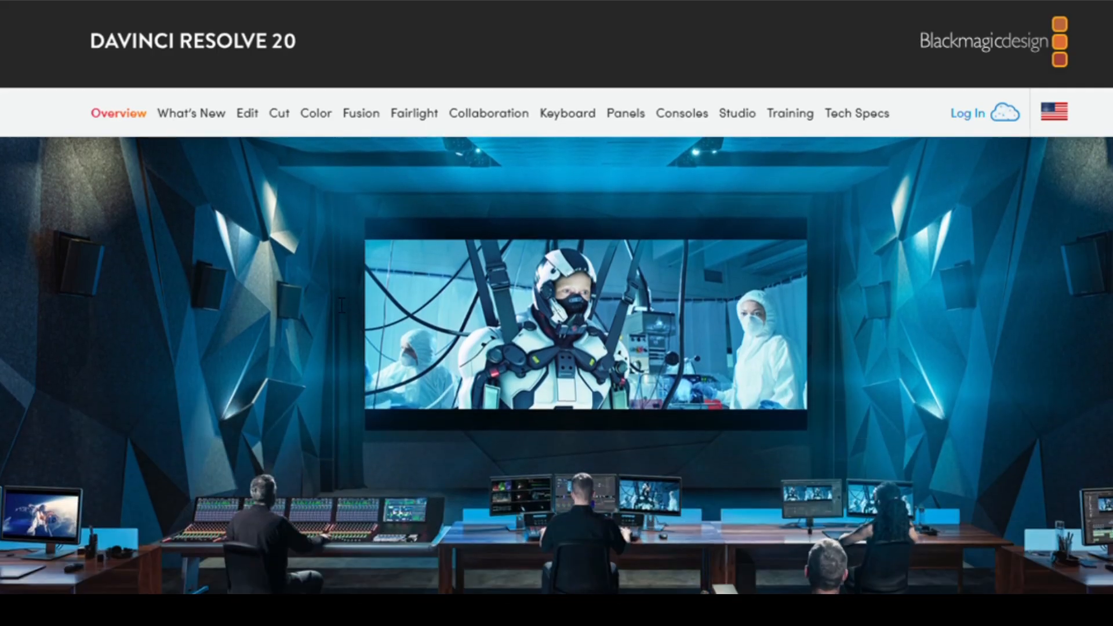
scroll(557, 348, "down", 4)
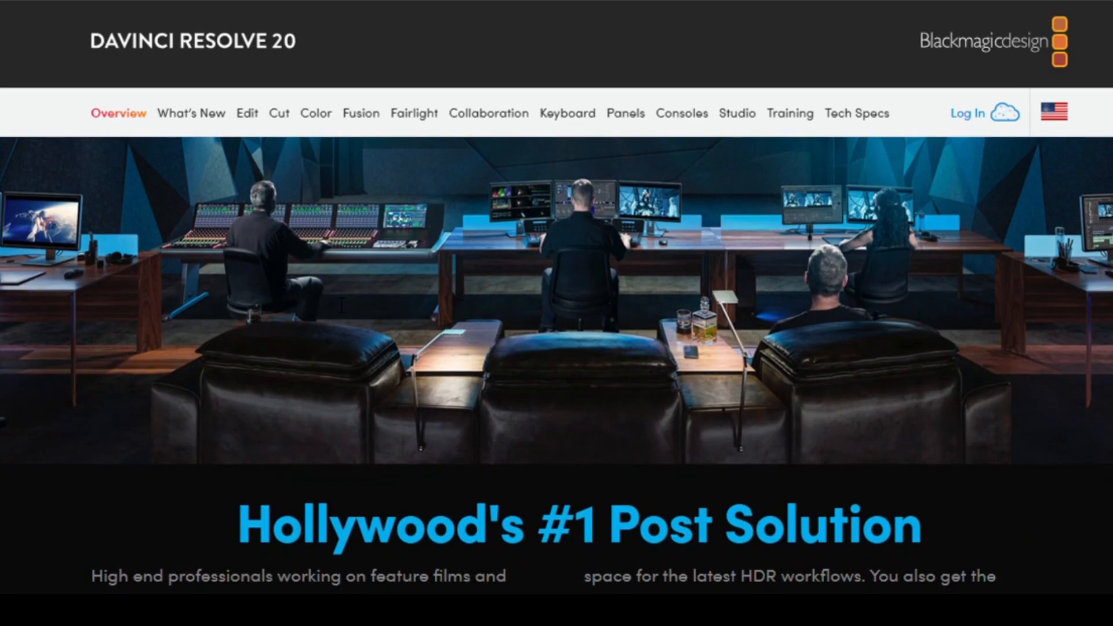
scroll(557, 348, "down", 3)
scroll(342, 304, "down", 4)
scroll(342, 305, "down", 3)
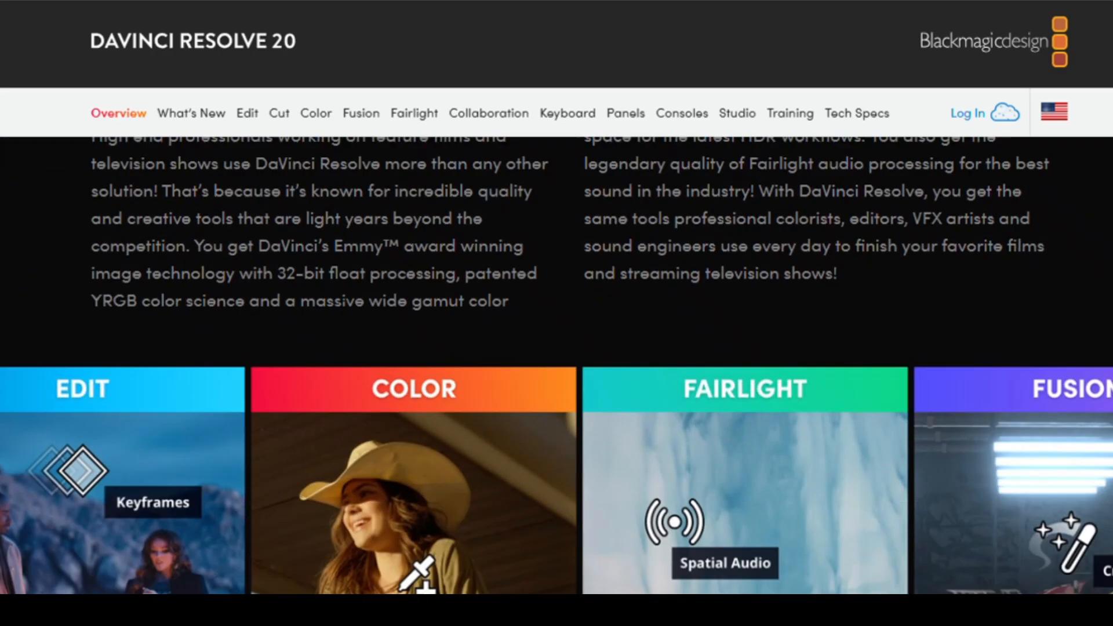
scroll(342, 305, "down", 3)
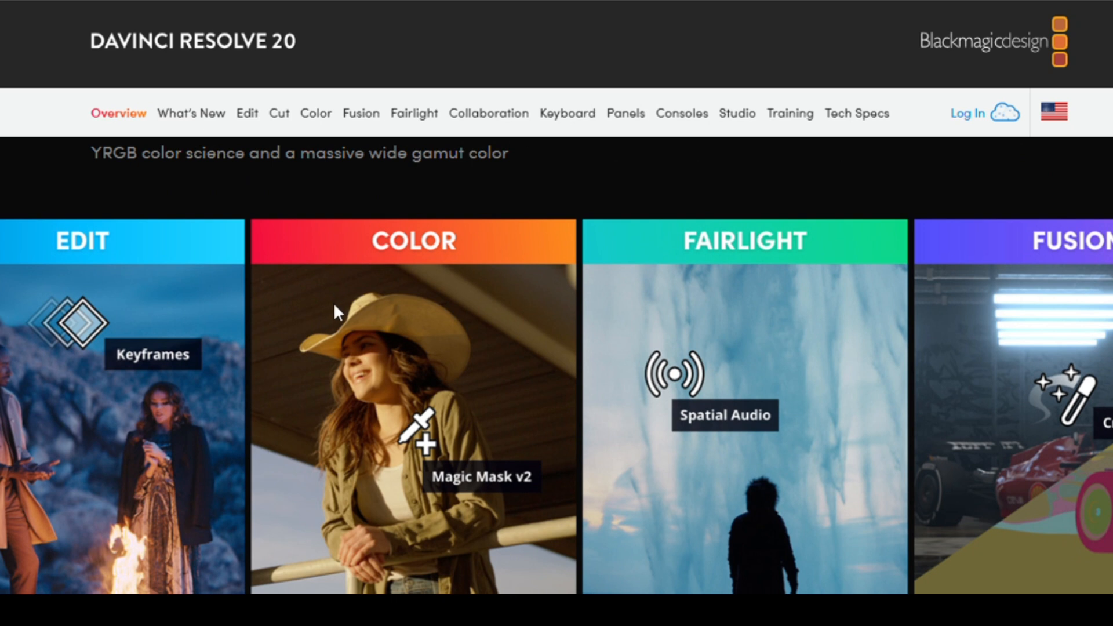
scroll(333, 302, "down", 3)
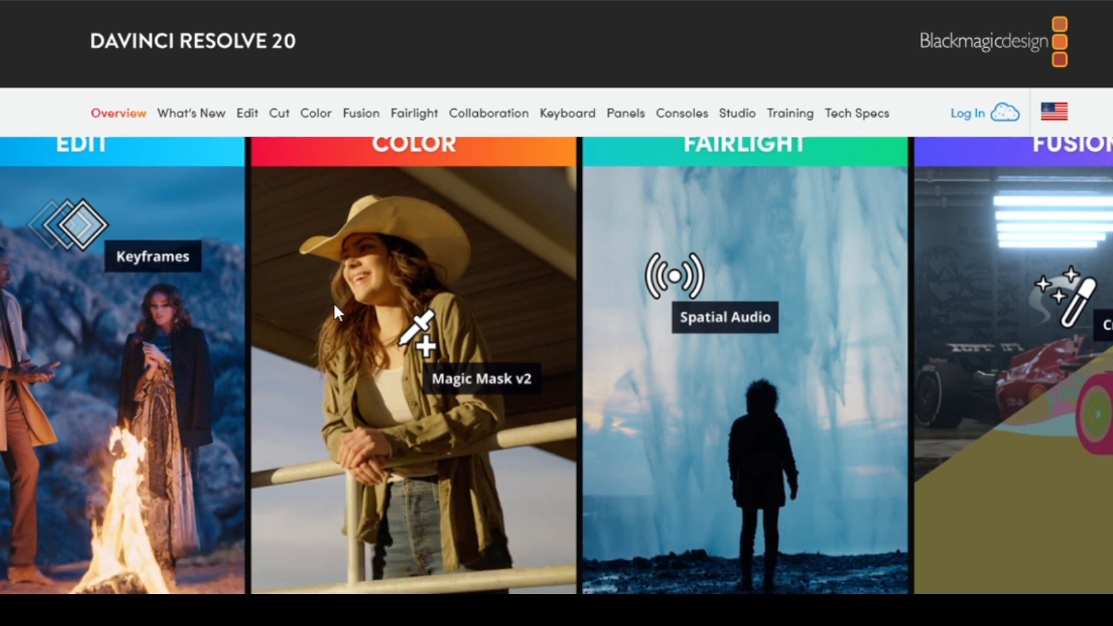
scroll(333, 302, "down", 3)
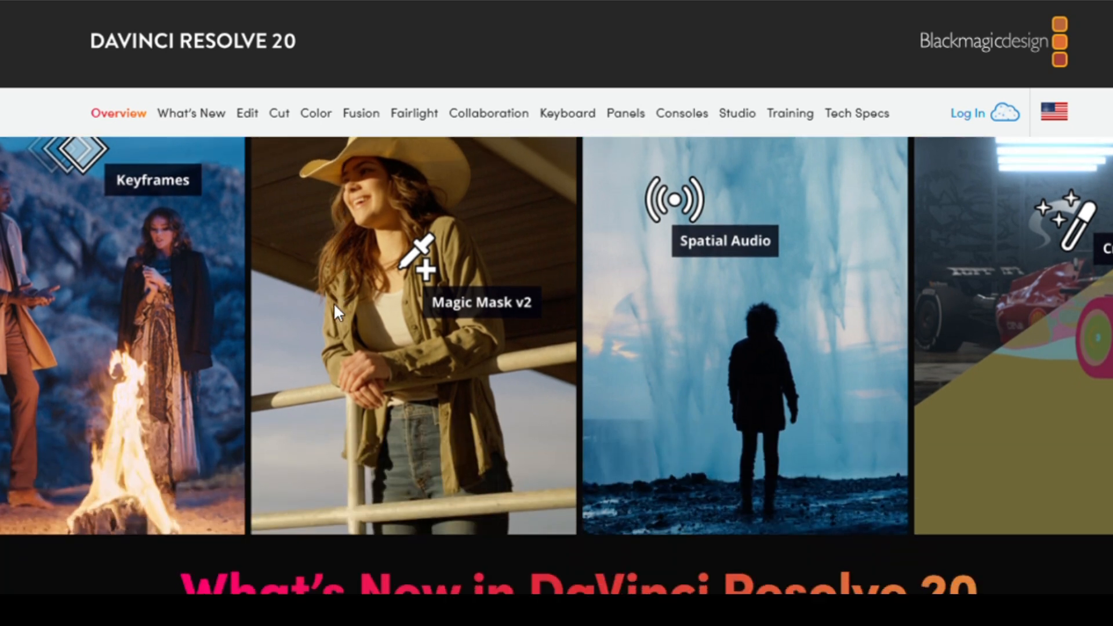
scroll(333, 303, "down", 2)
scroll(334, 303, "down", 3)
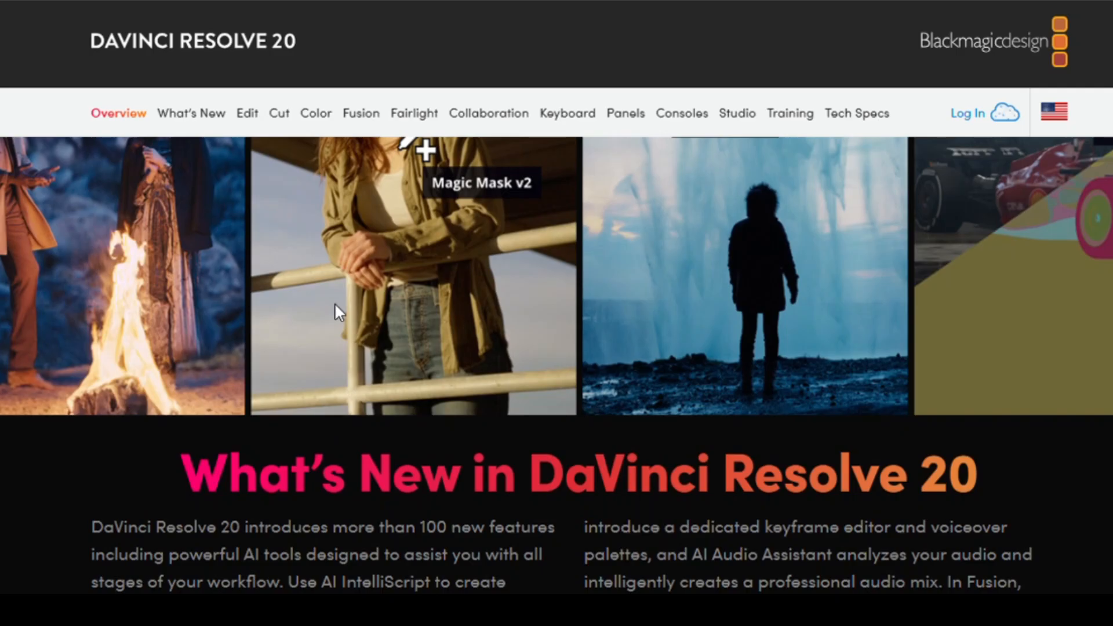
scroll(335, 303, "down", 3)
scroll(335, 303, "down", 3)
scroll(335, 302, "down", 3)
scroll(336, 302, "down", 2)
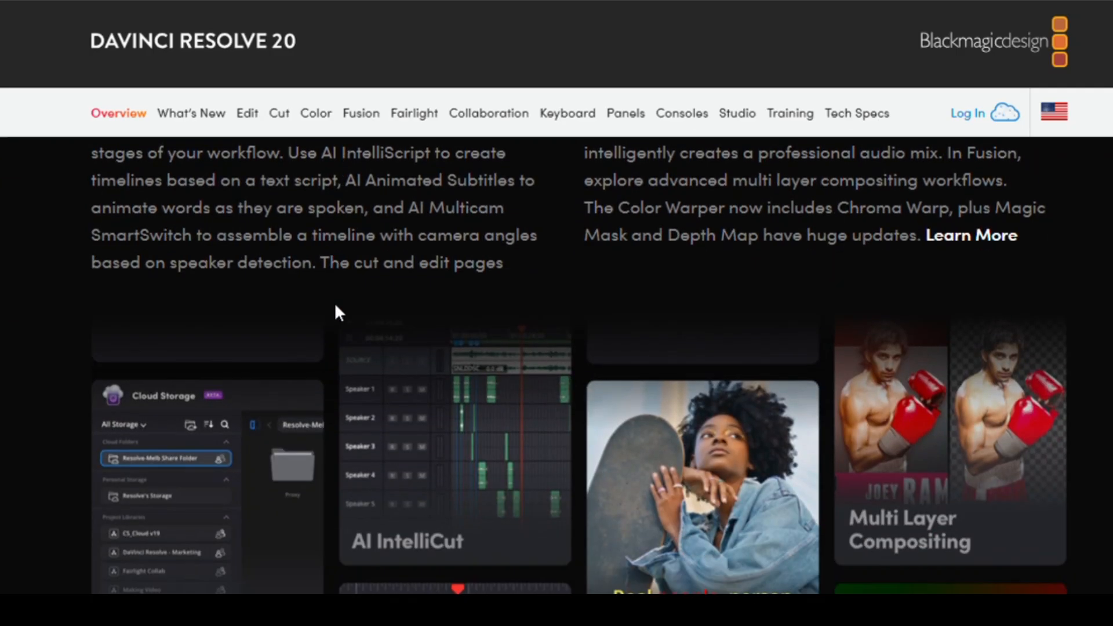
scroll(335, 303, "down", 3)
scroll(335, 303, "down", 1)
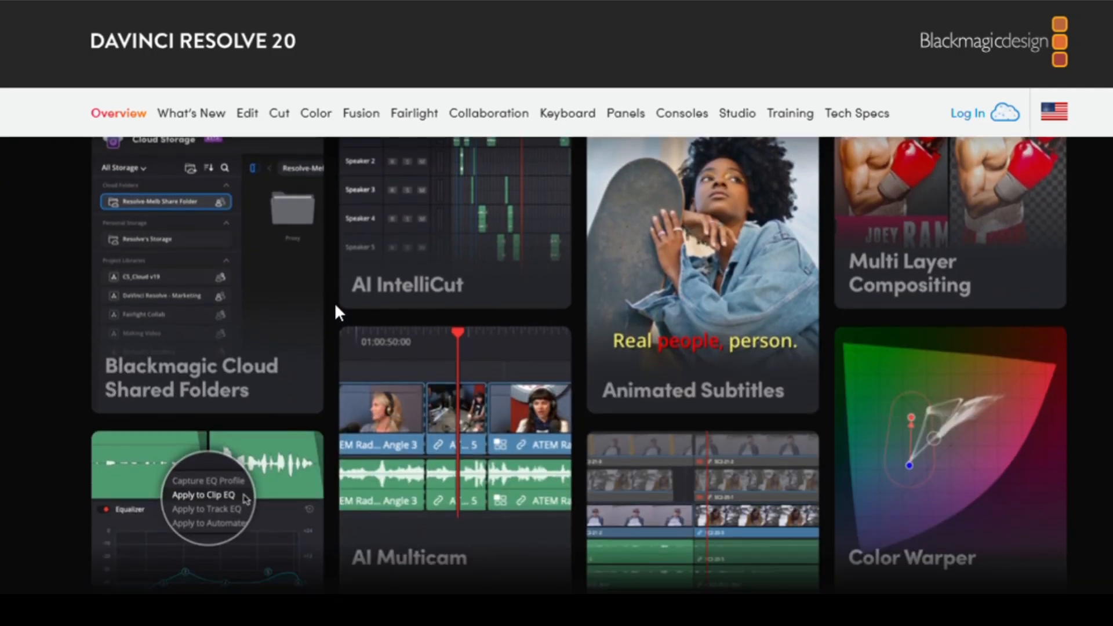
scroll(335, 302, "down", 1)
scroll(335, 302, "down", 2)
scroll(335, 302, "down", 2)
scroll(336, 304, "up", 5)
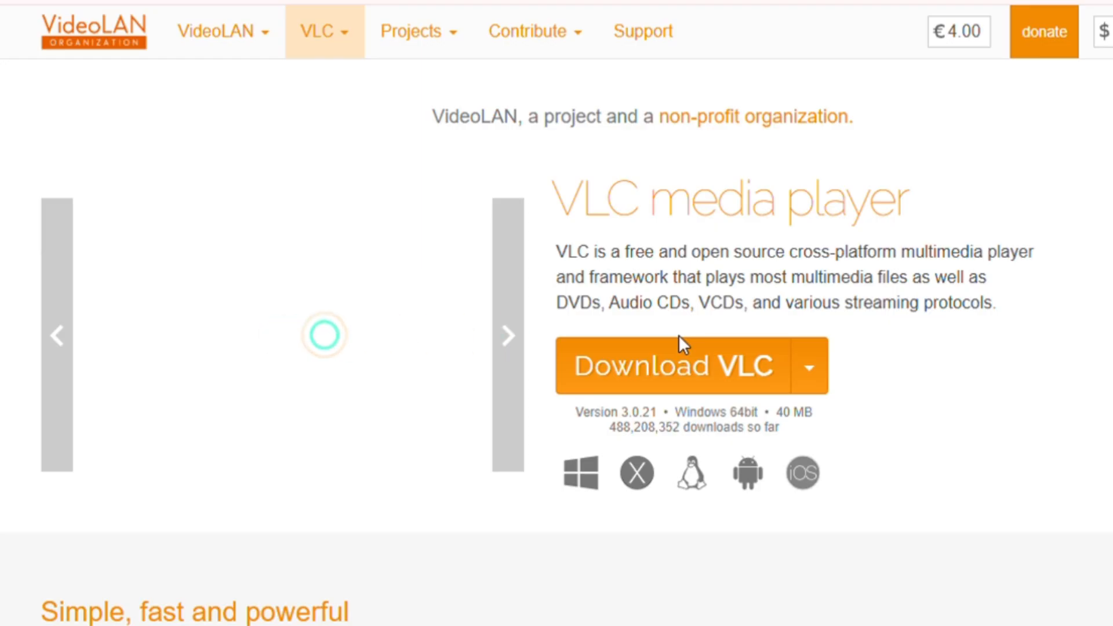
scroll(679, 335, "down", 1)
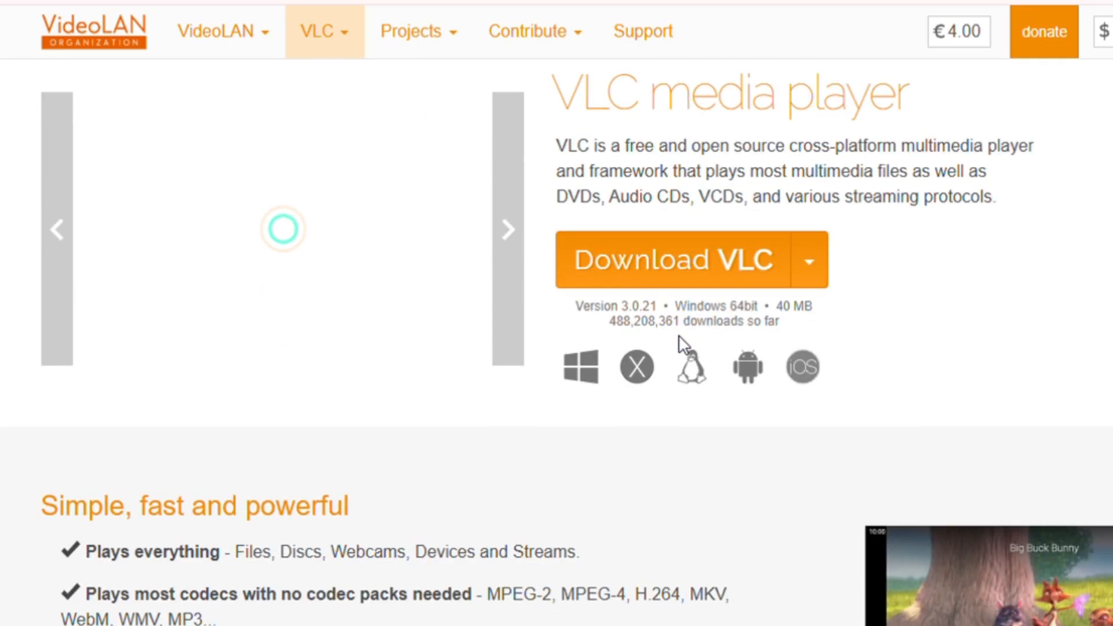
scroll(687, 361, "down", 1)
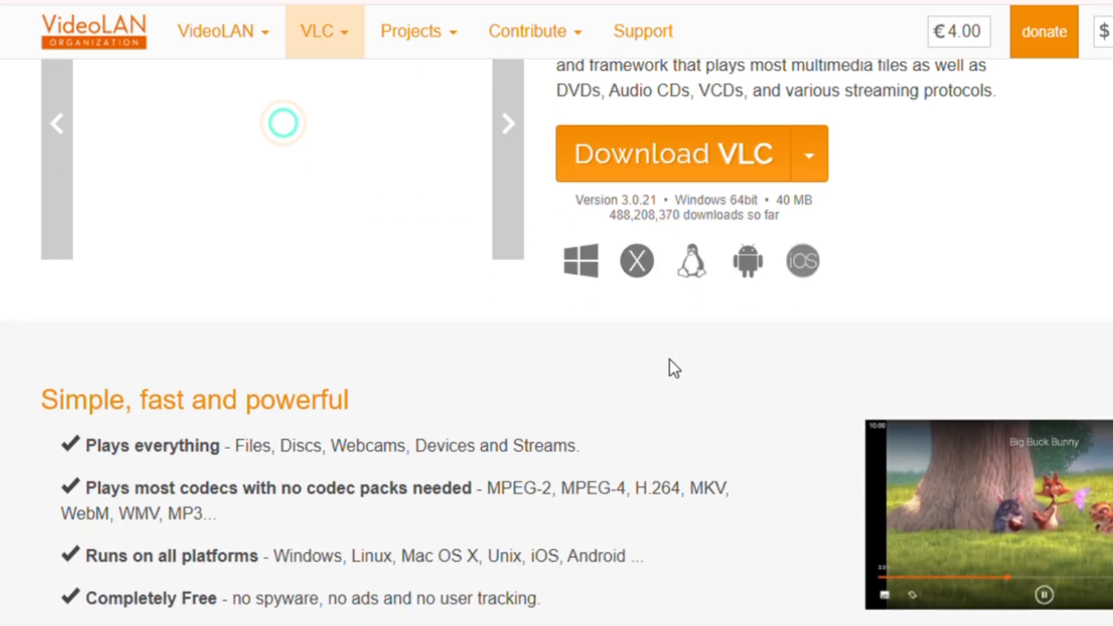
scroll(668, 358, "down", 2)
scroll(657, 358, "down", 1)
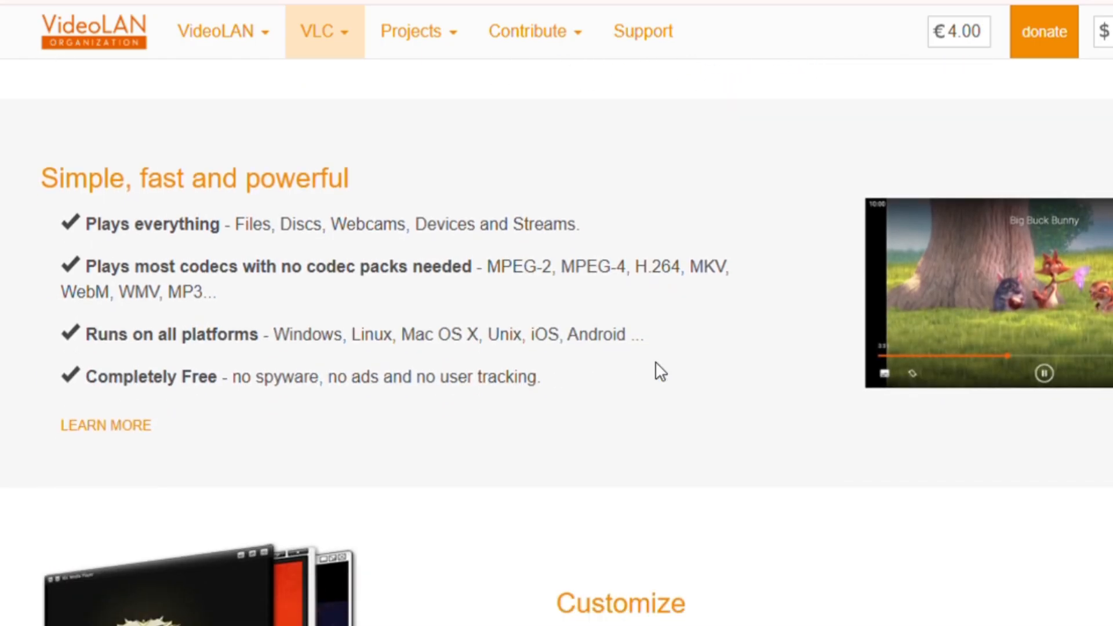
scroll(655, 361, "down", 1)
scroll(658, 369, "down", 1)
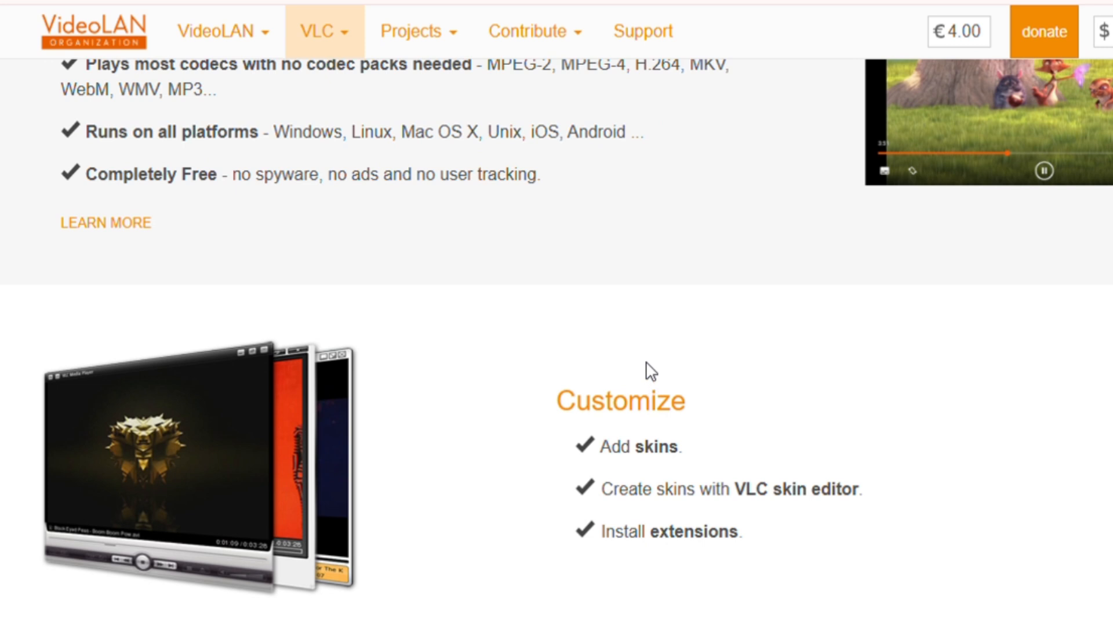
scroll(650, 373, "down", 1)
scroll(650, 379, "down", 1)
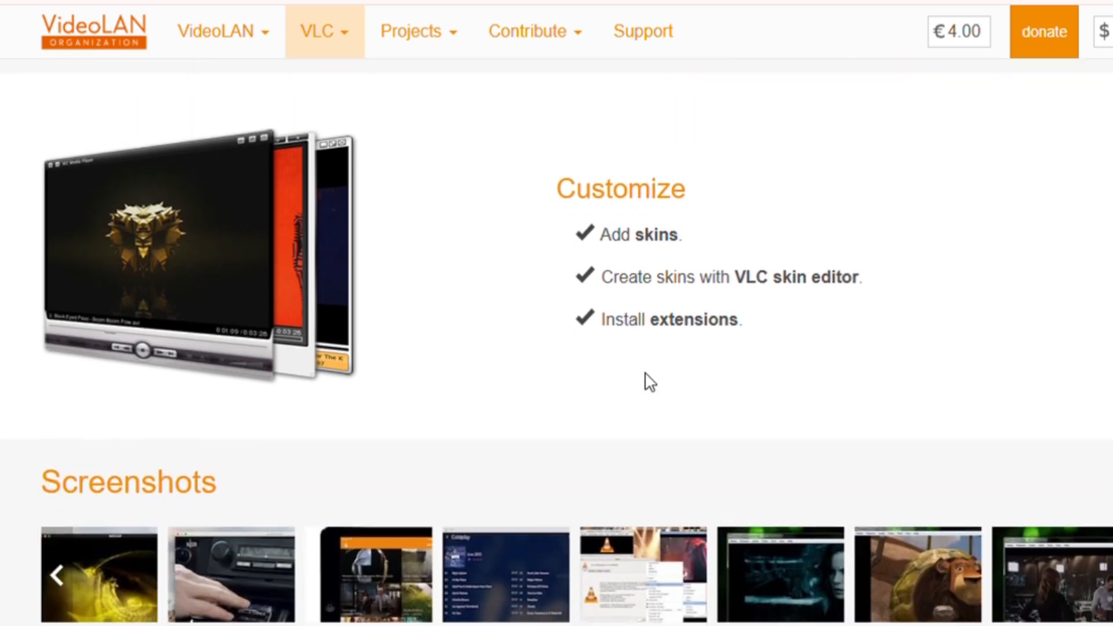
scroll(650, 381, "down", 1)
scroll(646, 383, "down", 2)
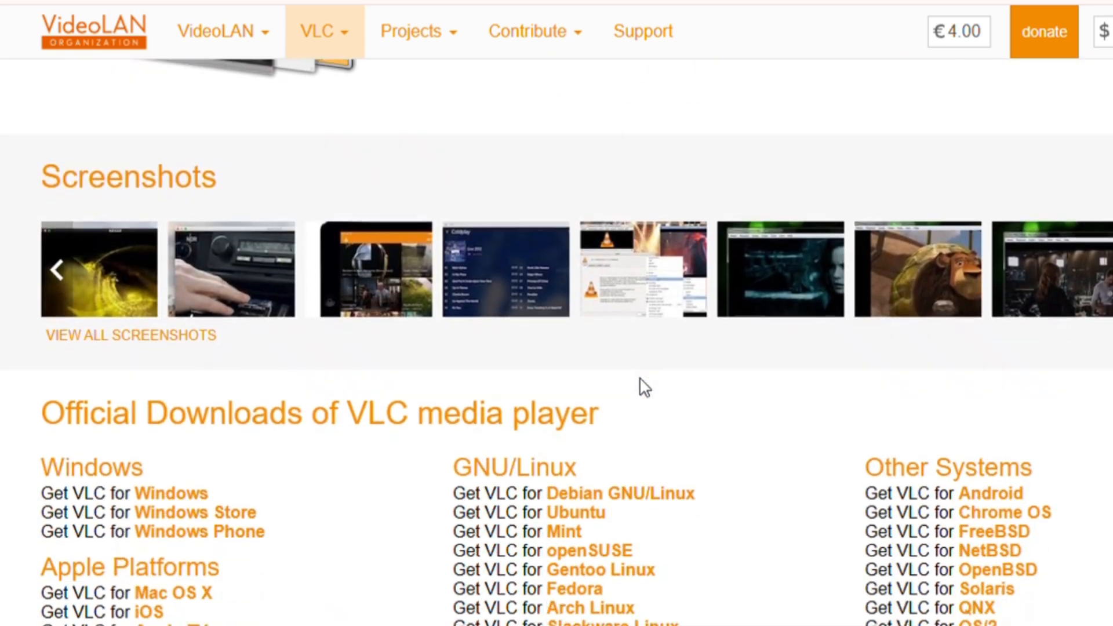
scroll(646, 384, "down", 1)
scroll(646, 382, "down", 1)
scroll(644, 396, "down", 1)
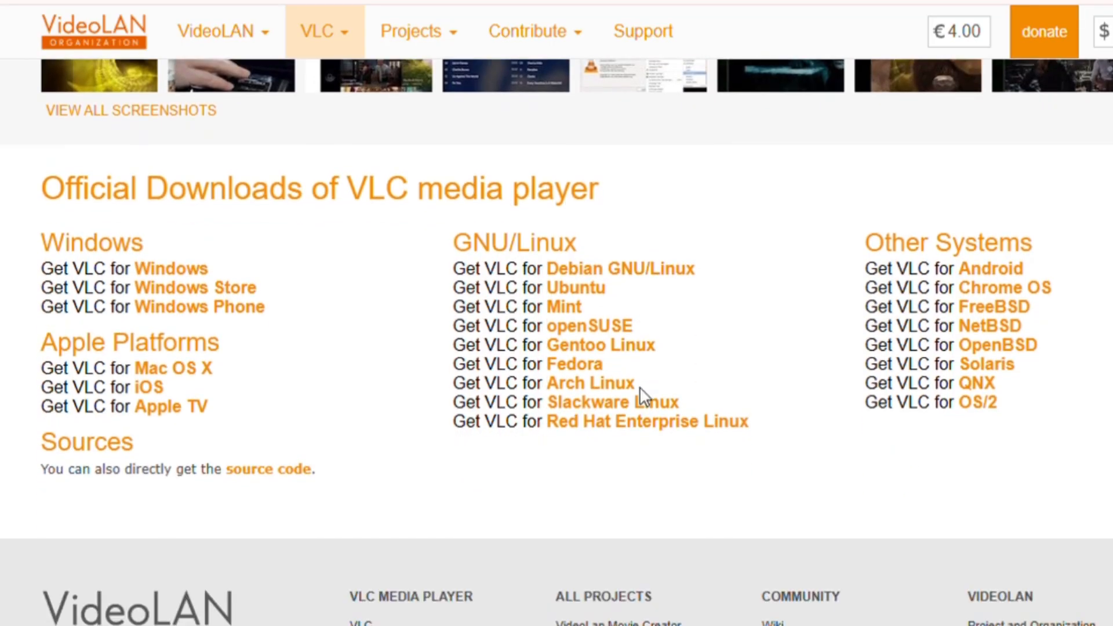
scroll(638, 380, "down", 2)
scroll(638, 381, "down", 2)
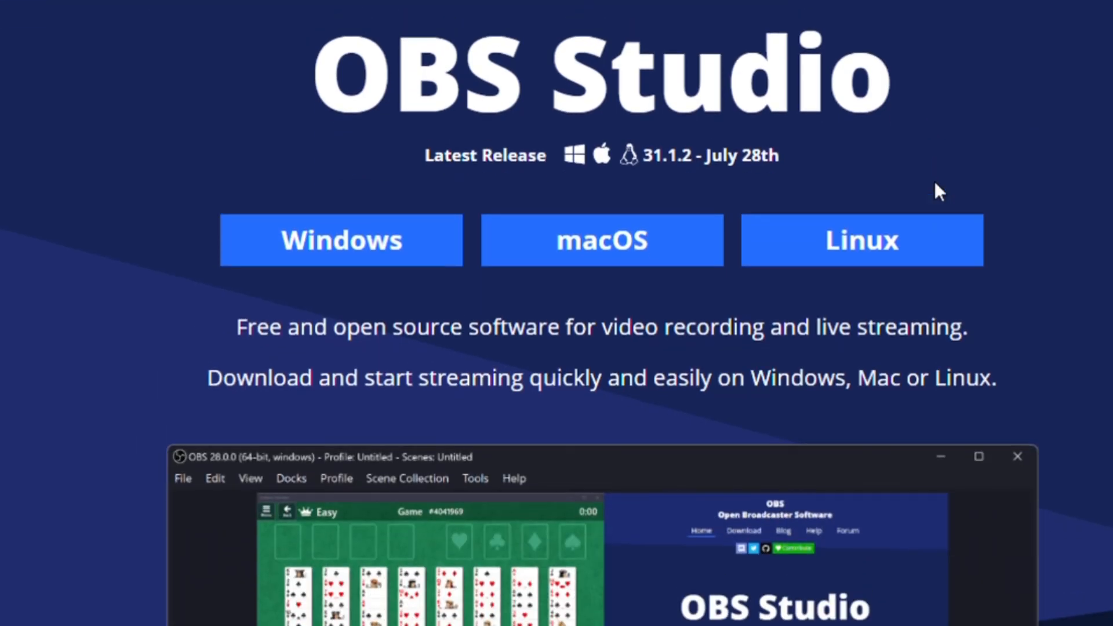
scroll(937, 182, "down", 3)
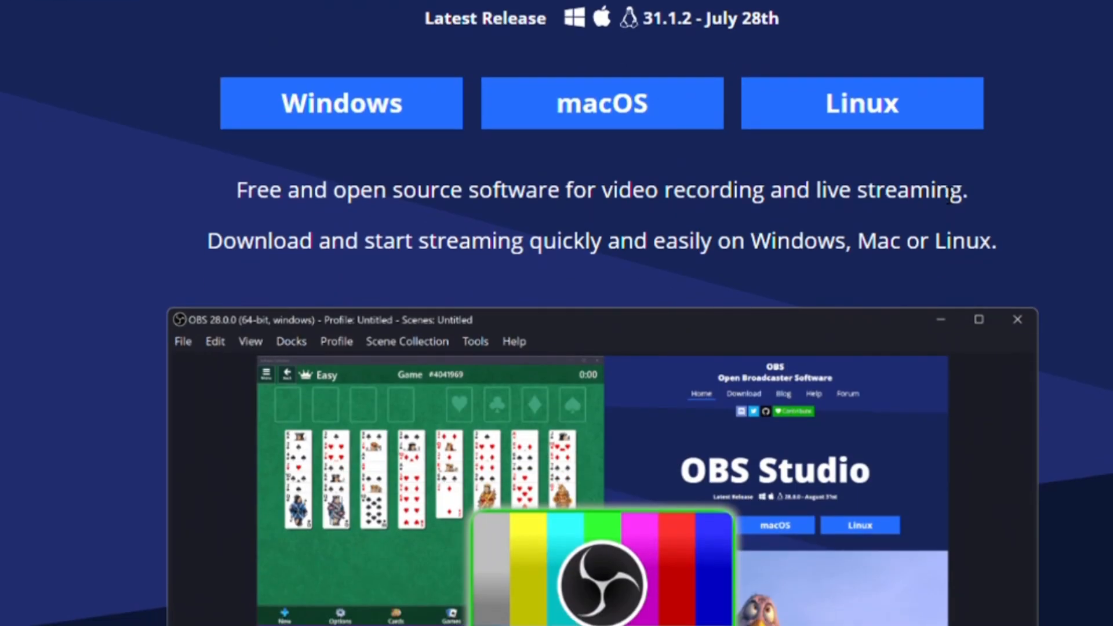
scroll(952, 200, "up", 3)
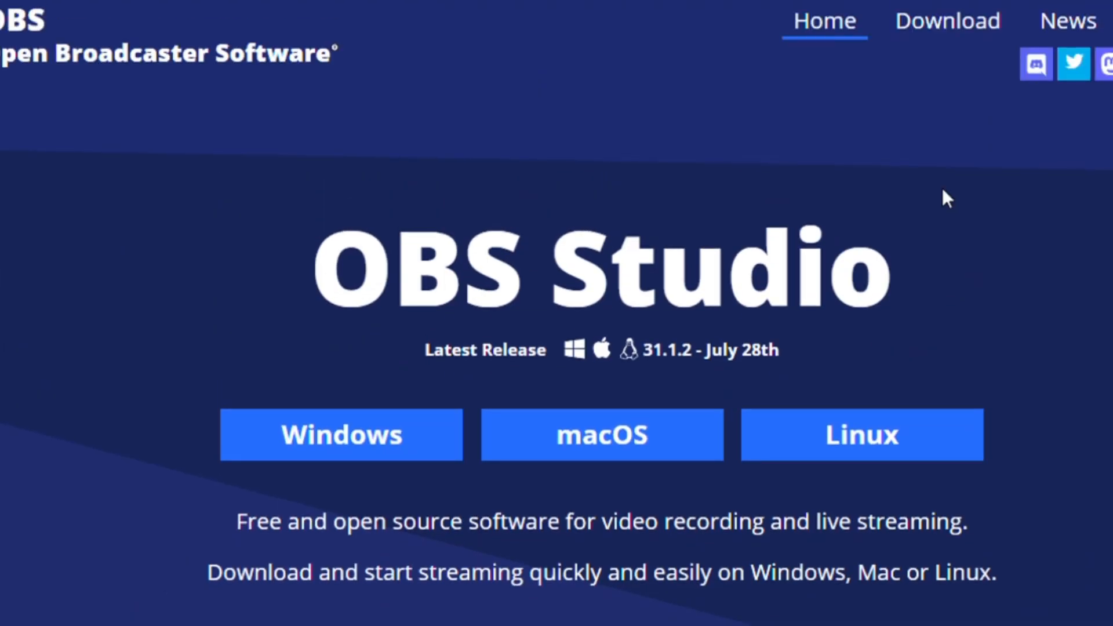
scroll(942, 185, "down", 3)
scroll(942, 185, "down", 5)
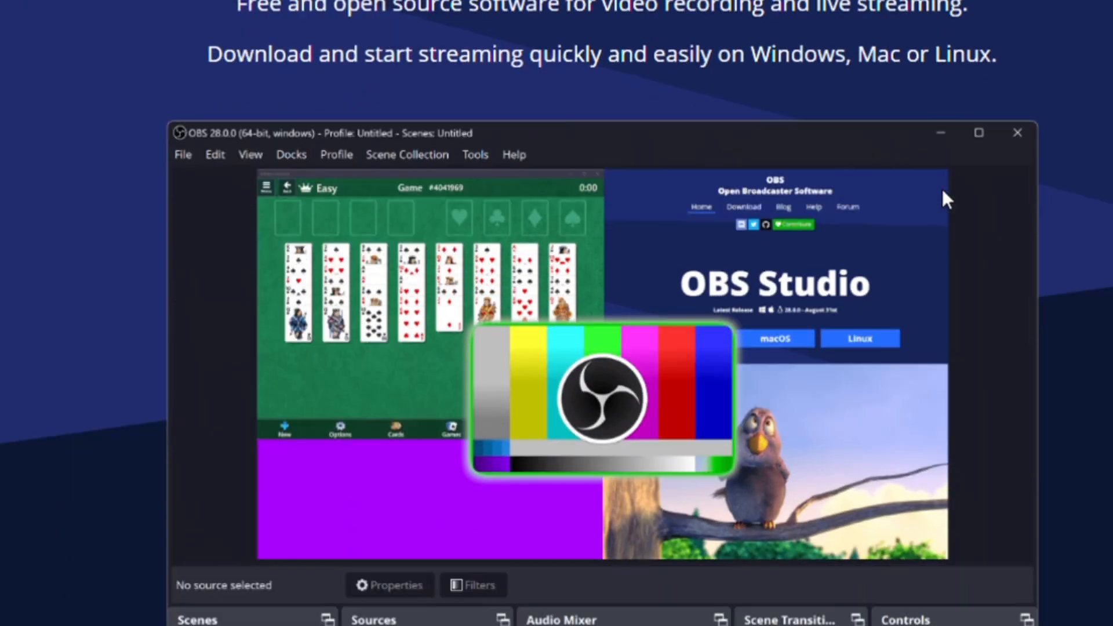
scroll(942, 189, "down", 4)
scroll(942, 190, "down", 4)
scroll(943, 189, "down", 3)
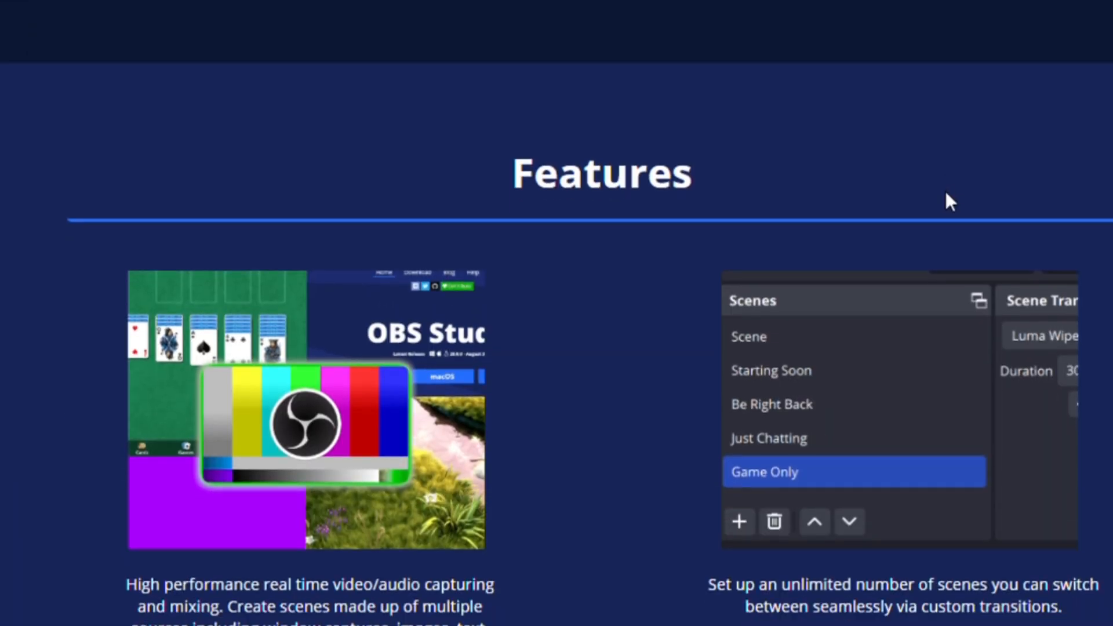
scroll(950, 201, "down", 4)
scroll(950, 201, "down", 1)
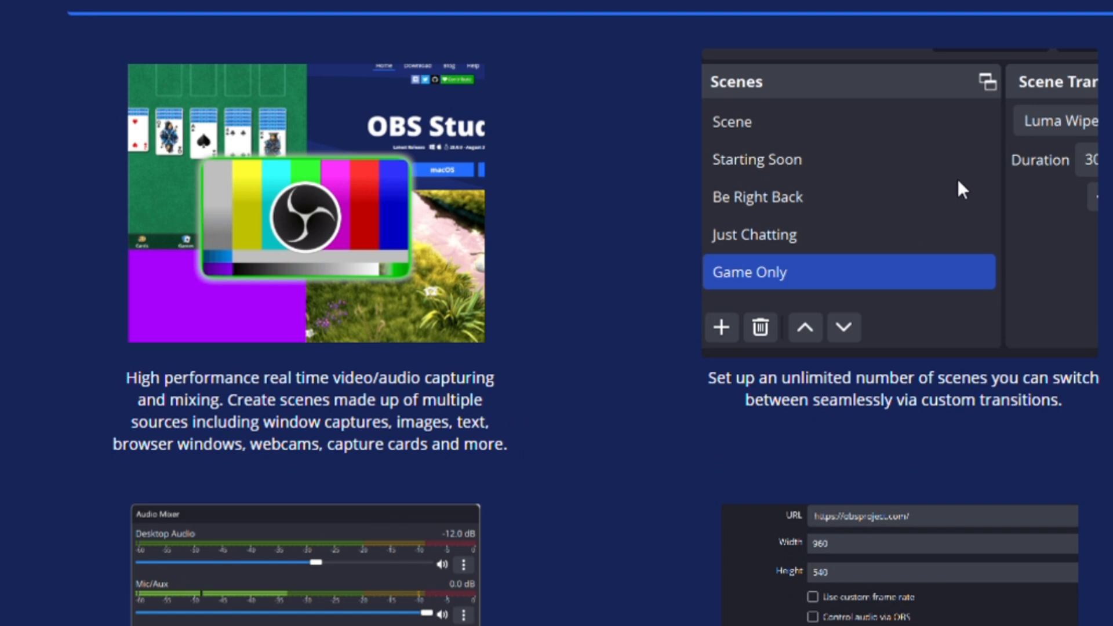
scroll(957, 176, "down", 3)
scroll(956, 177, "down", 3)
scroll(957, 176, "down", 2)
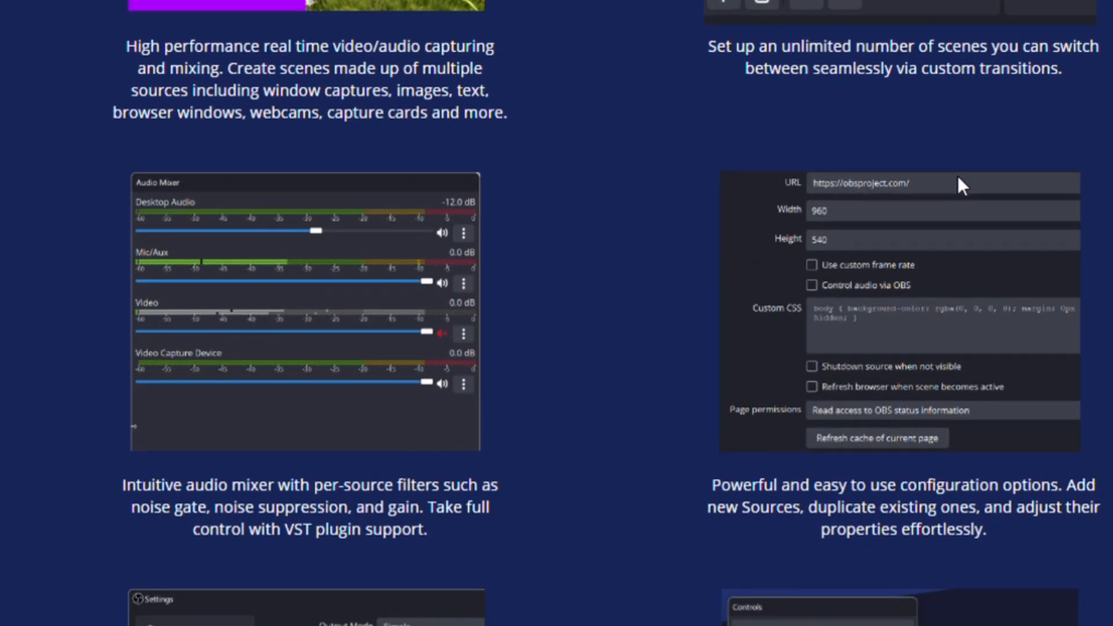